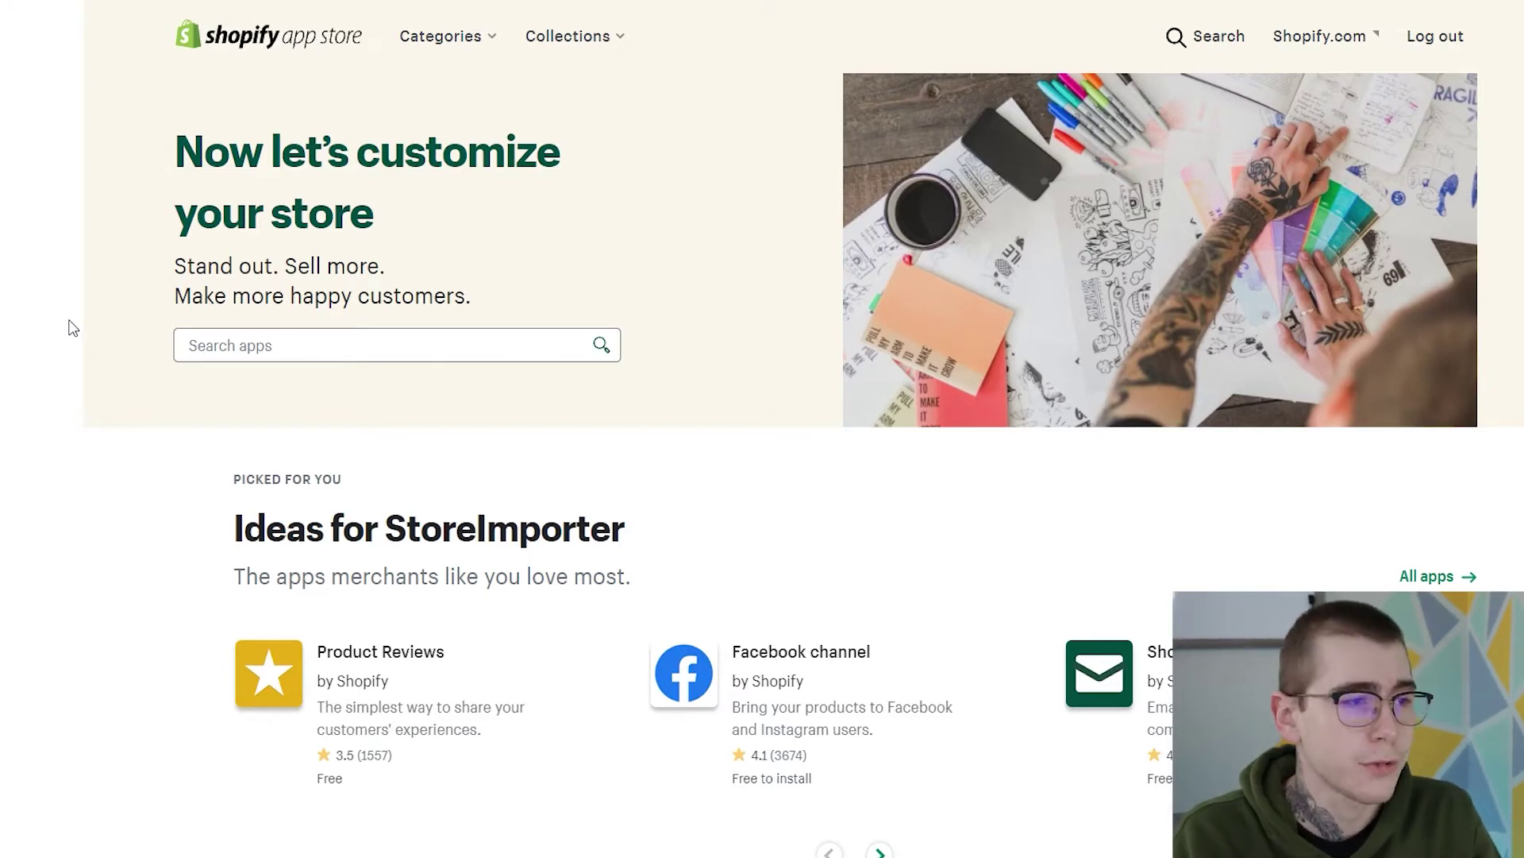
# Step: Search the App Store for 'Alireviews' and scroll through the 16 matching review apps
pyautogui.click(215, 363)
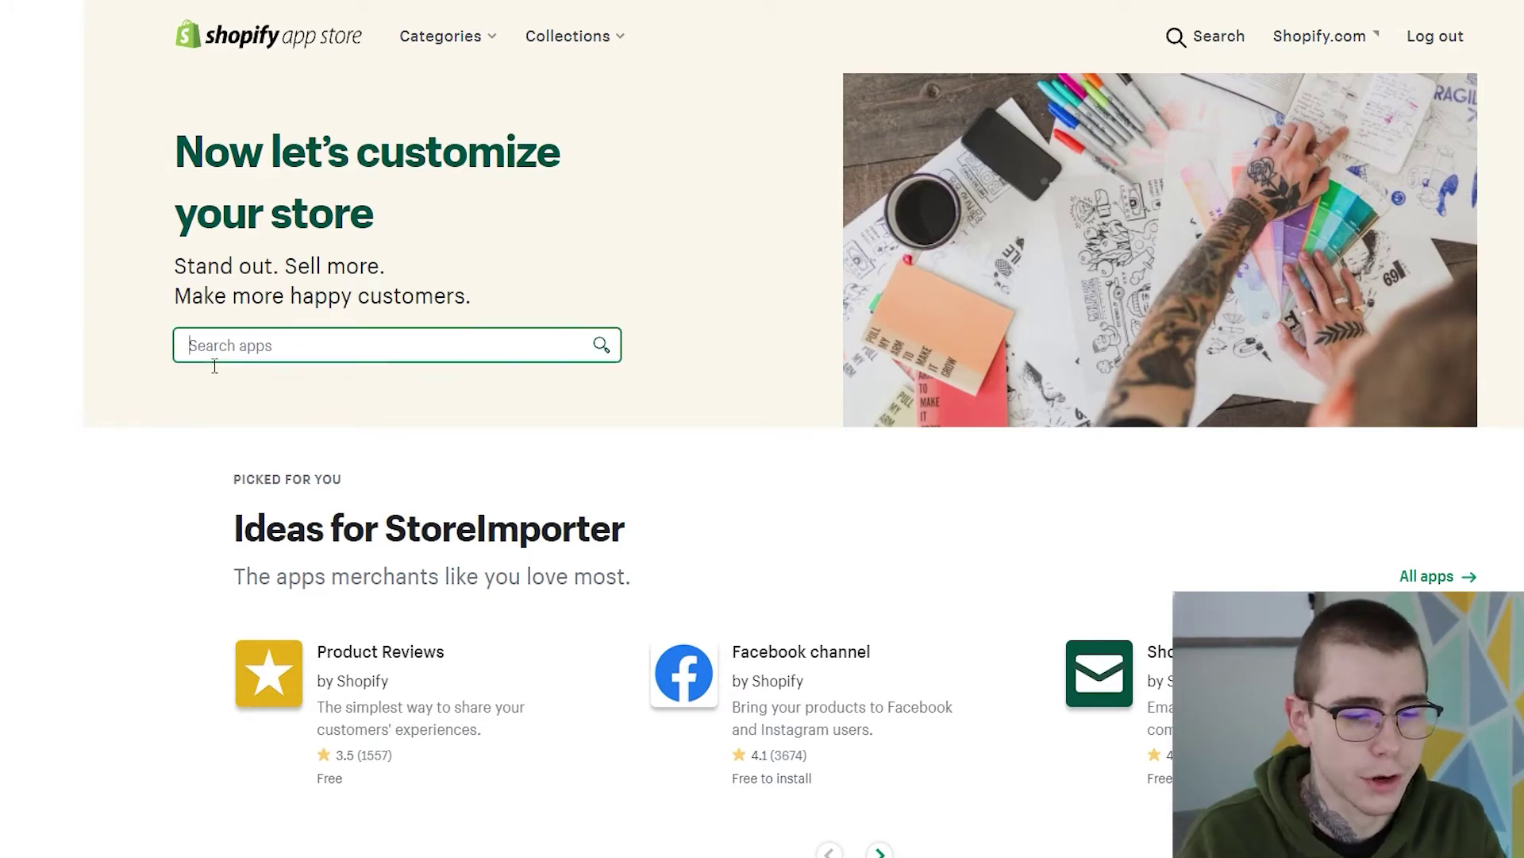
pyautogui.write('Alireviews')
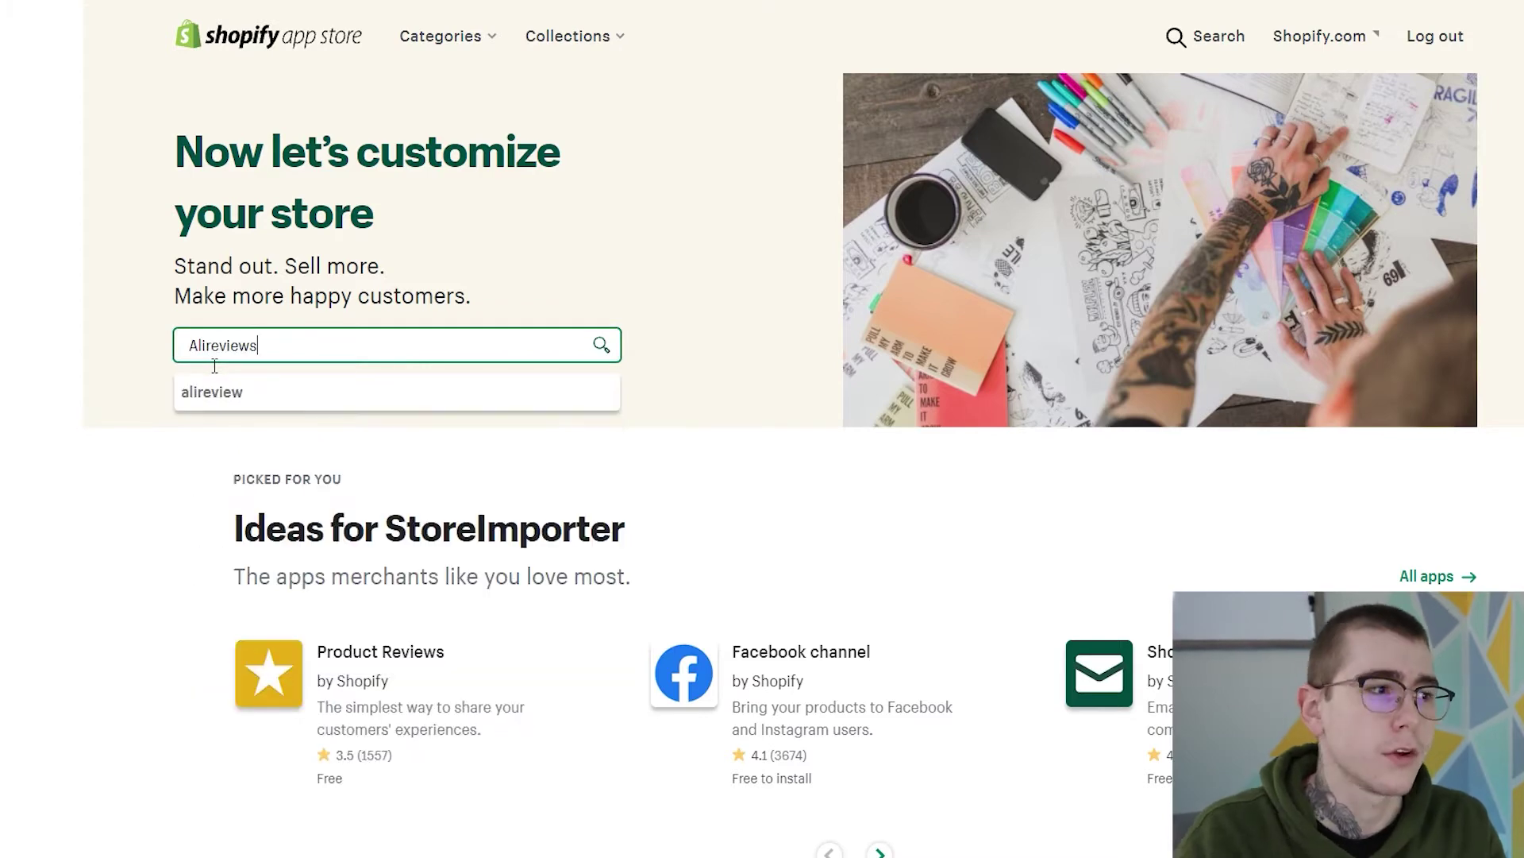
pyautogui.press('Return')
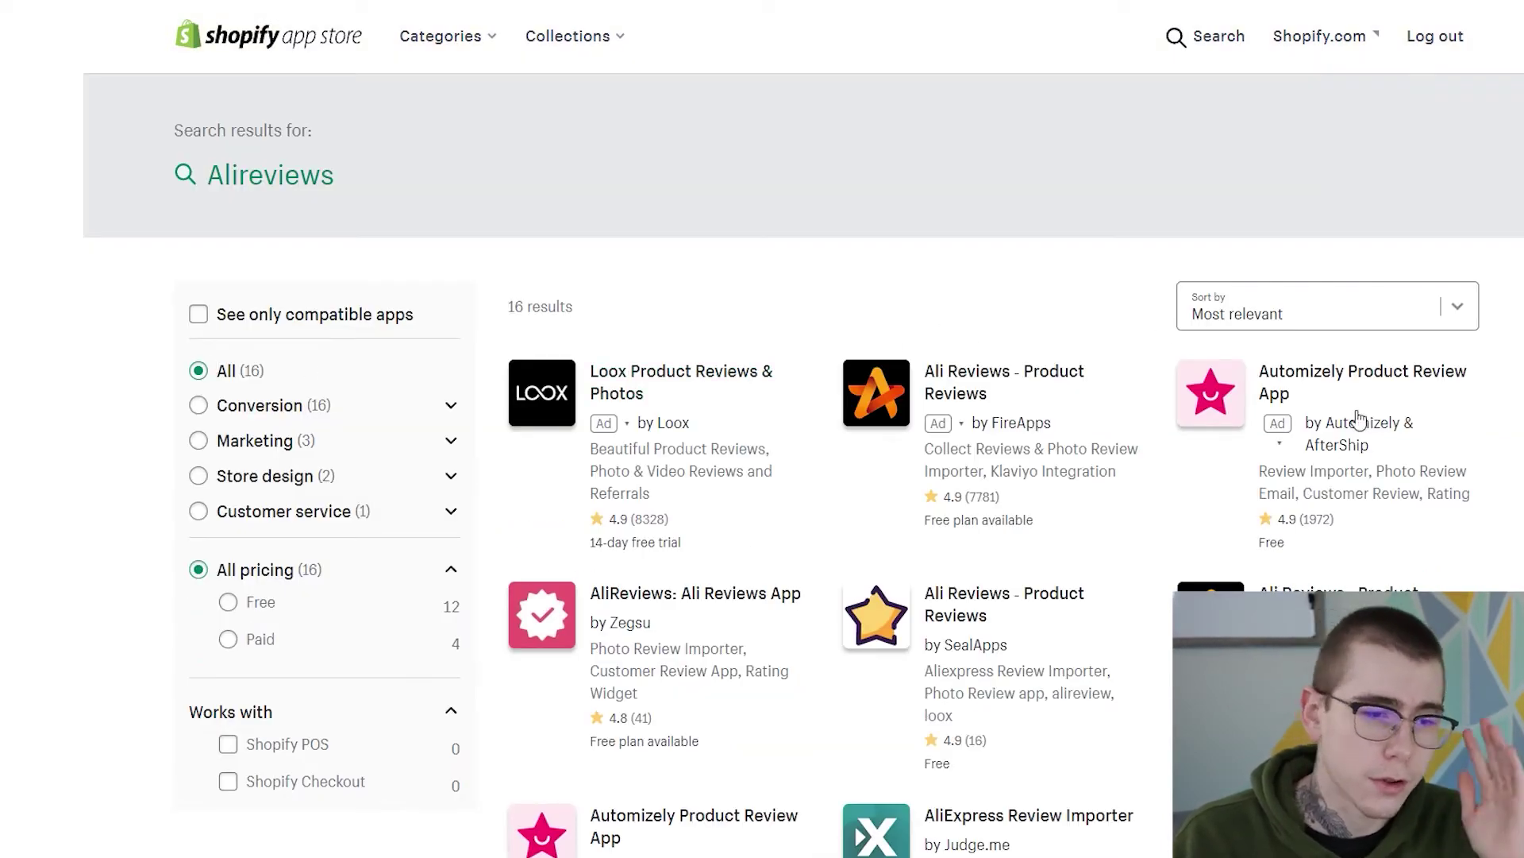
pyautogui.scroll(-3, 1350, 426)
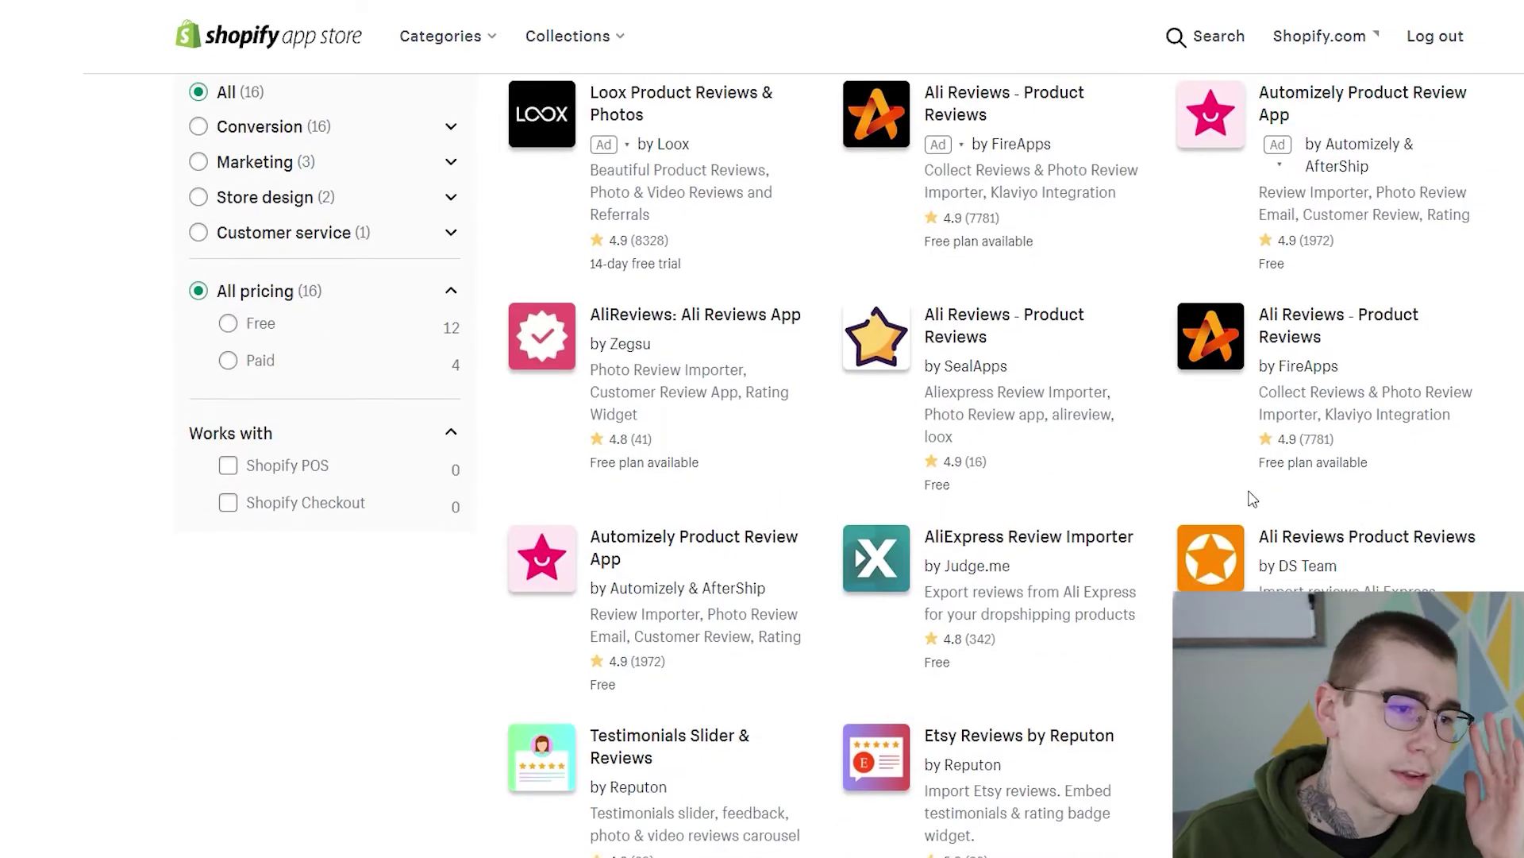
# Step: Open the AliReviews: Ali Reviews App listing and highlight the free plan's import features
pyautogui.click(651, 319)
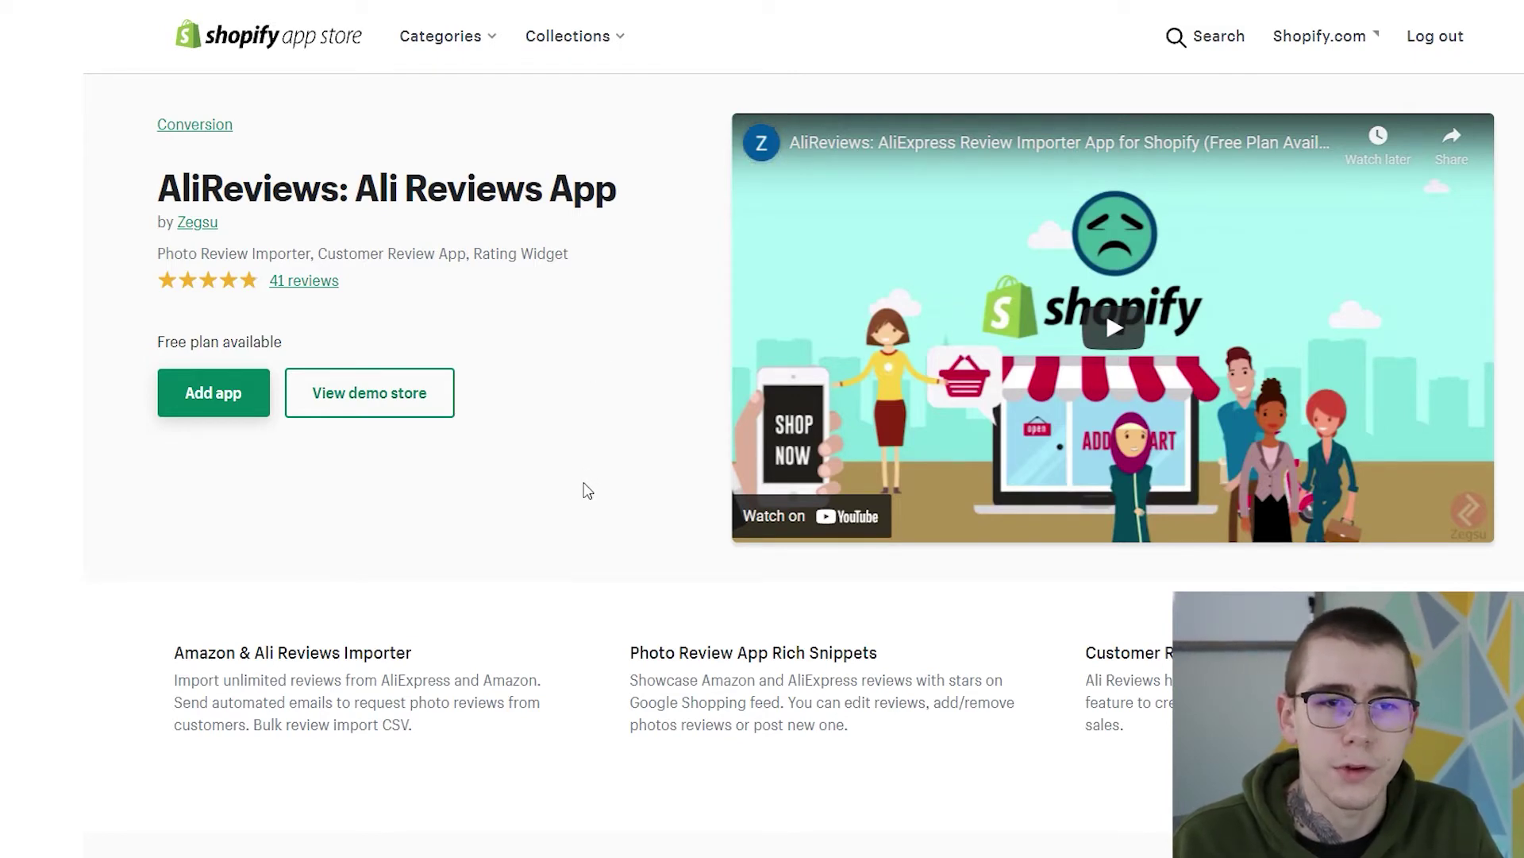
pyautogui.scroll(-10, 619, 476)
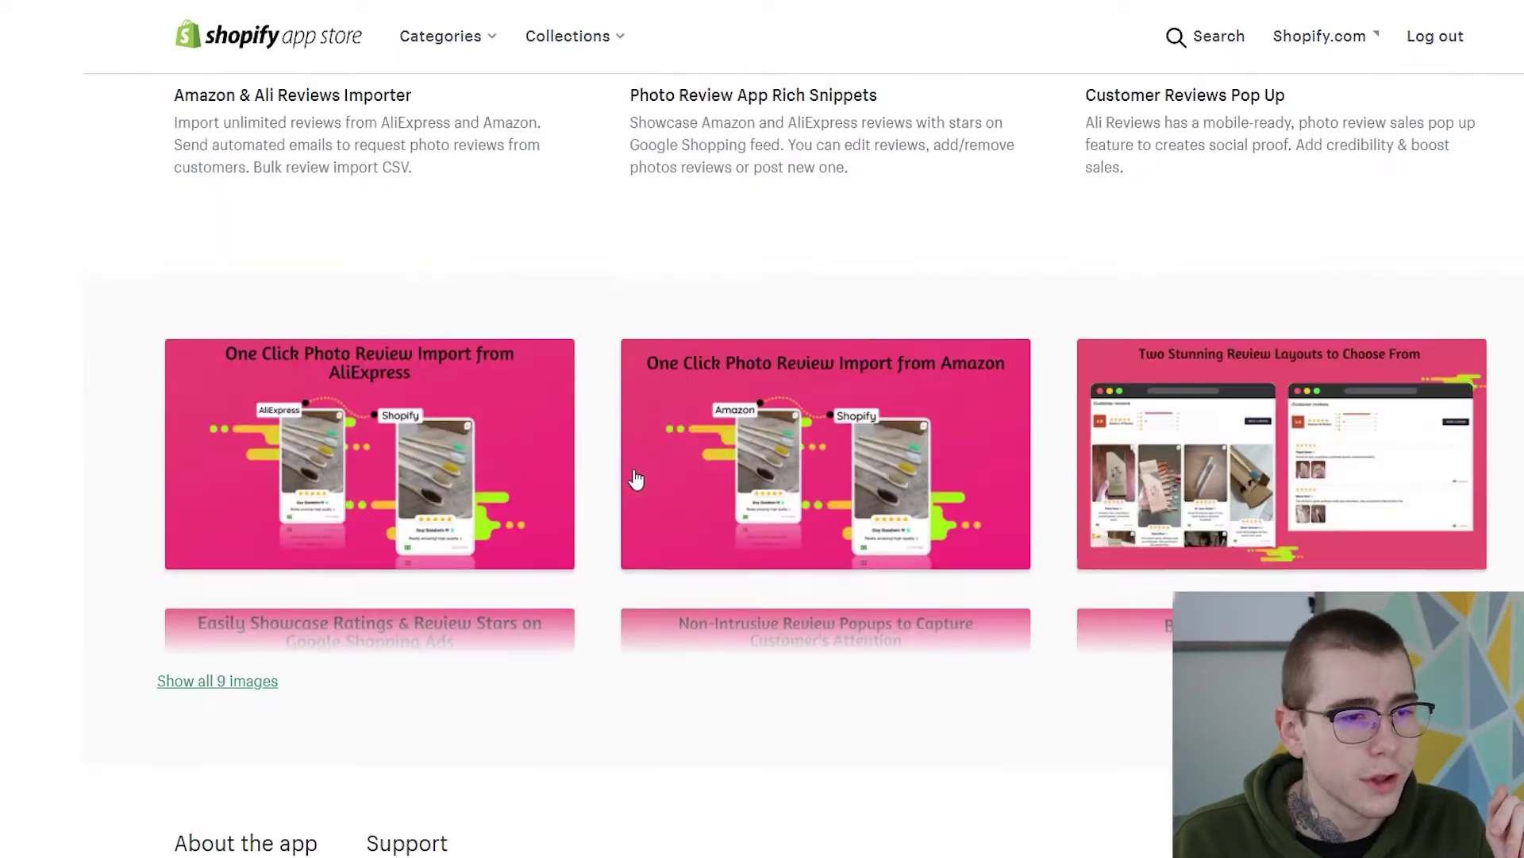
pyautogui.scroll(-7, 636, 477)
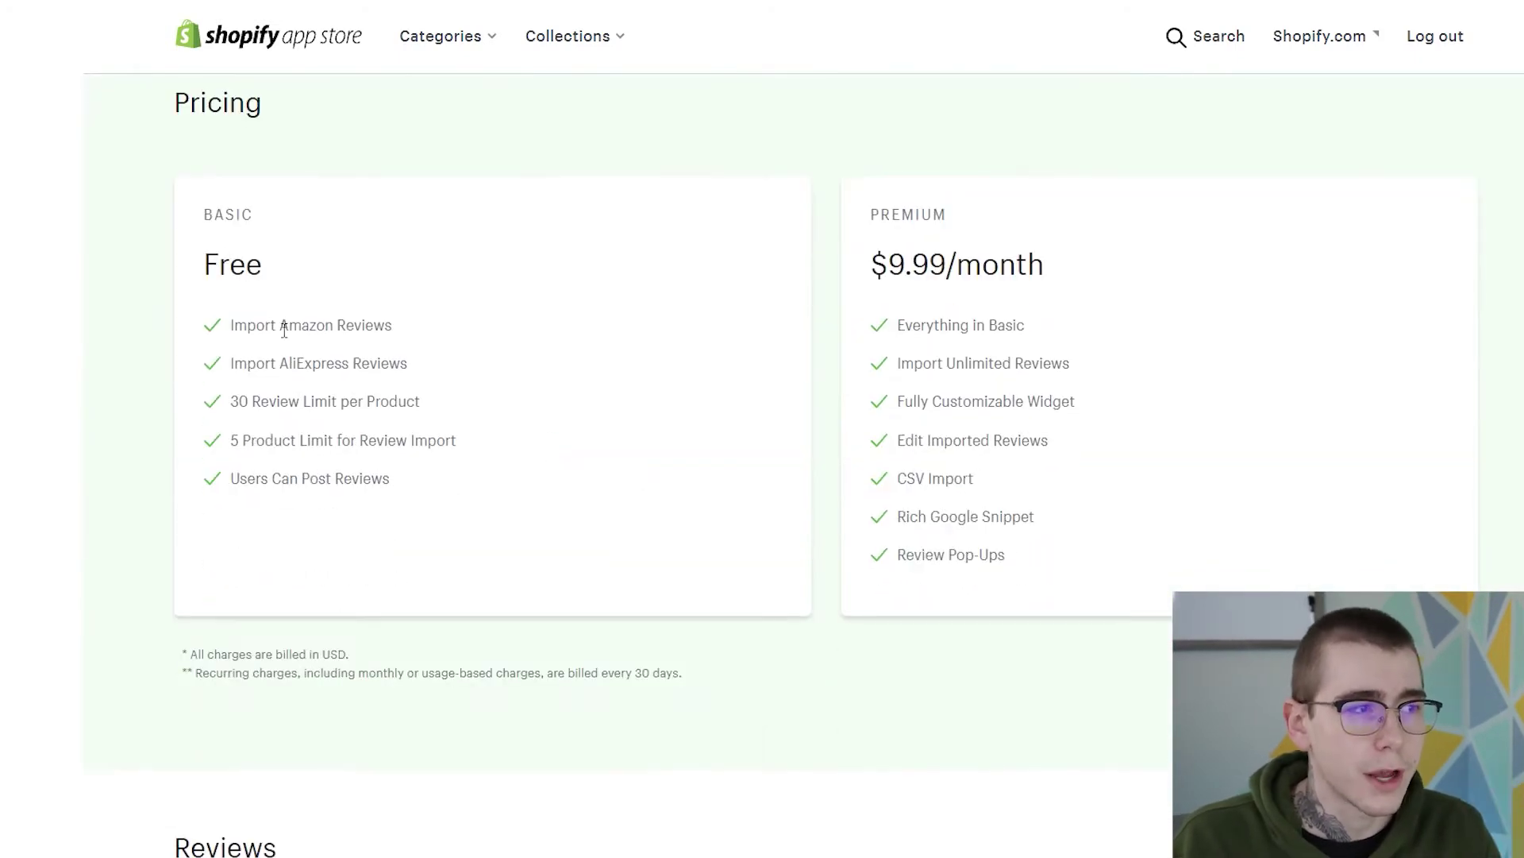
pyautogui.moveTo(233, 327); pyautogui.dragTo(351, 401)
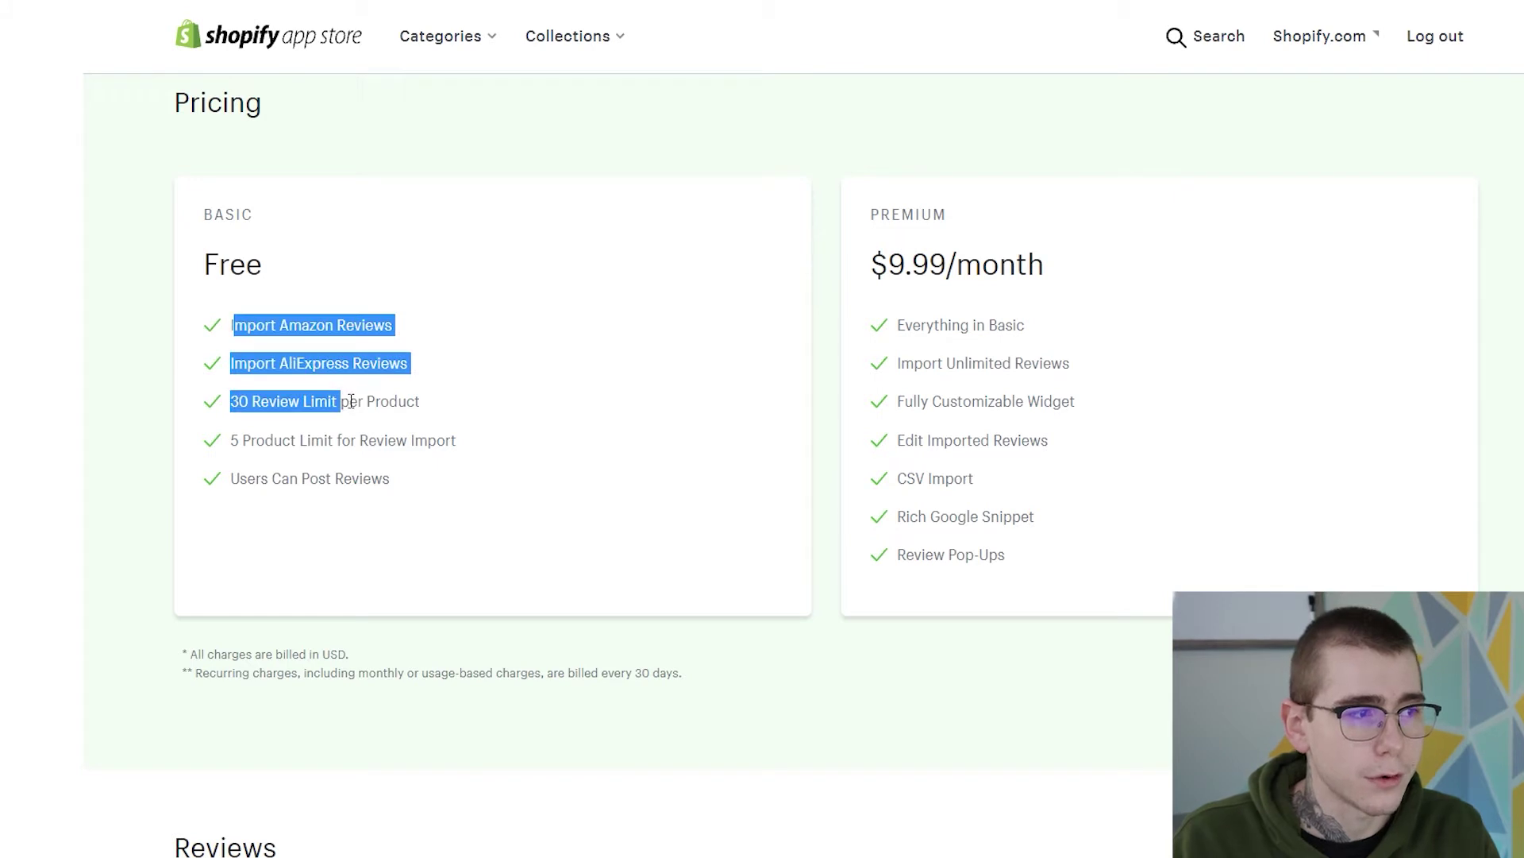
pyautogui.click(432, 397)
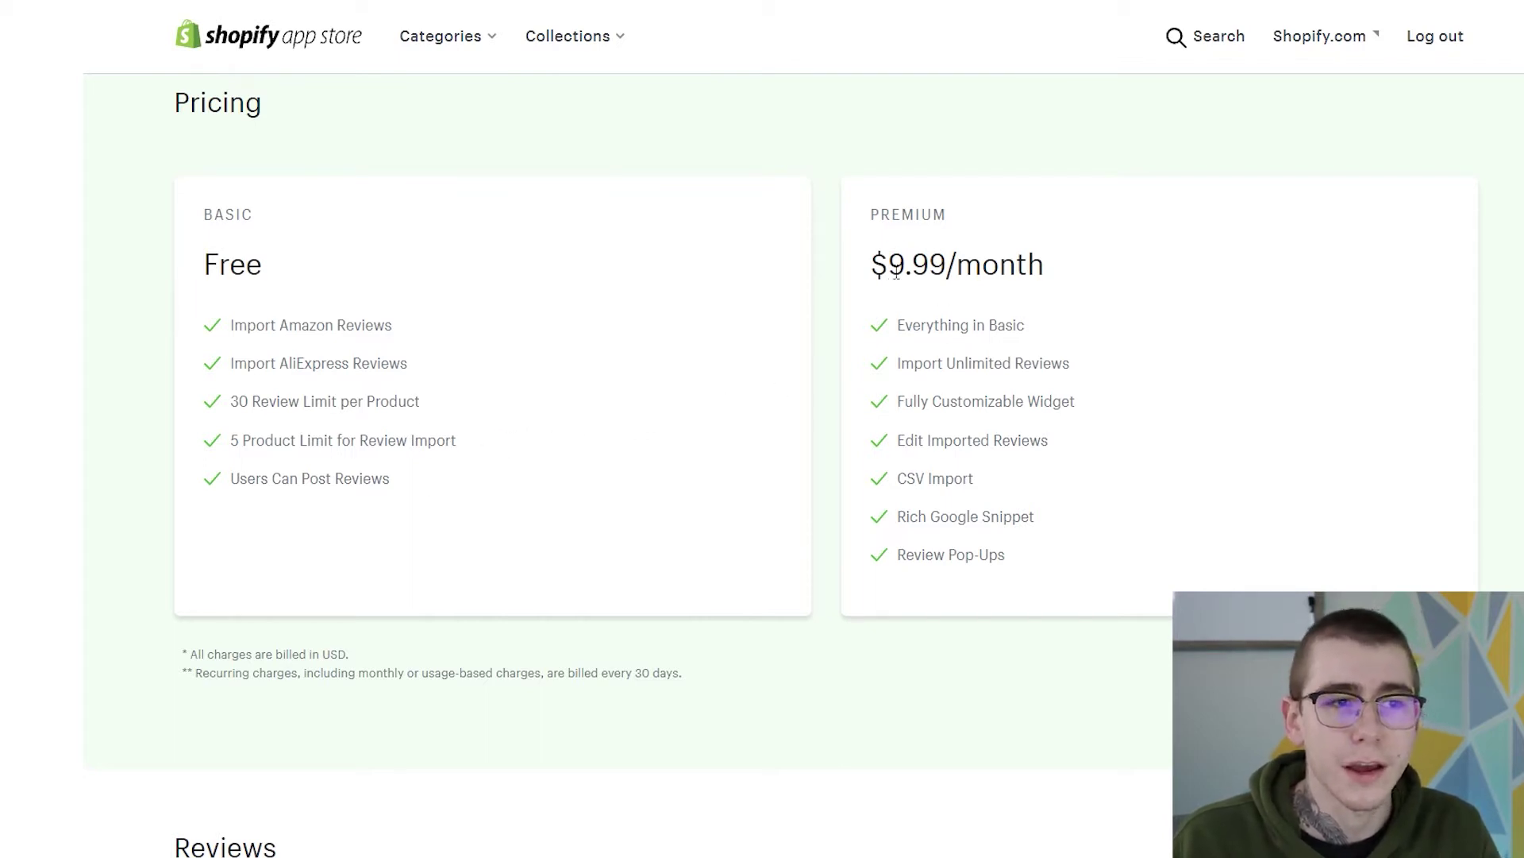
# Step: Compare the $9.99/month Premium features with the free plan, then add AliReviews to the store
pyautogui.moveTo(896, 272); pyautogui.dragTo(1065, 568)
pyautogui.click(1029, 300)
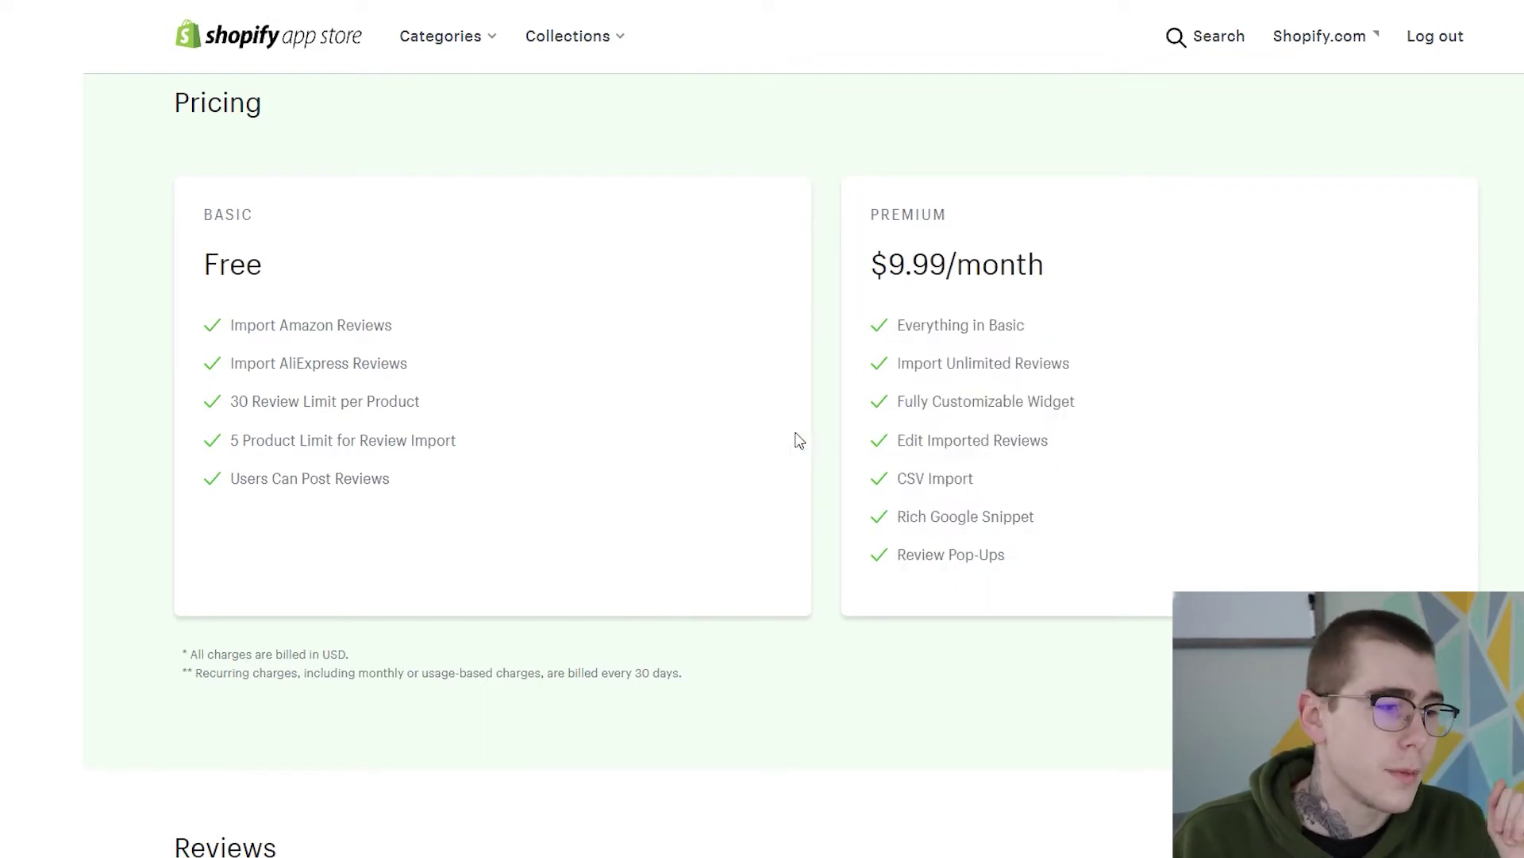
pyautogui.moveTo(399, 480); pyautogui.dragTo(269, 336)
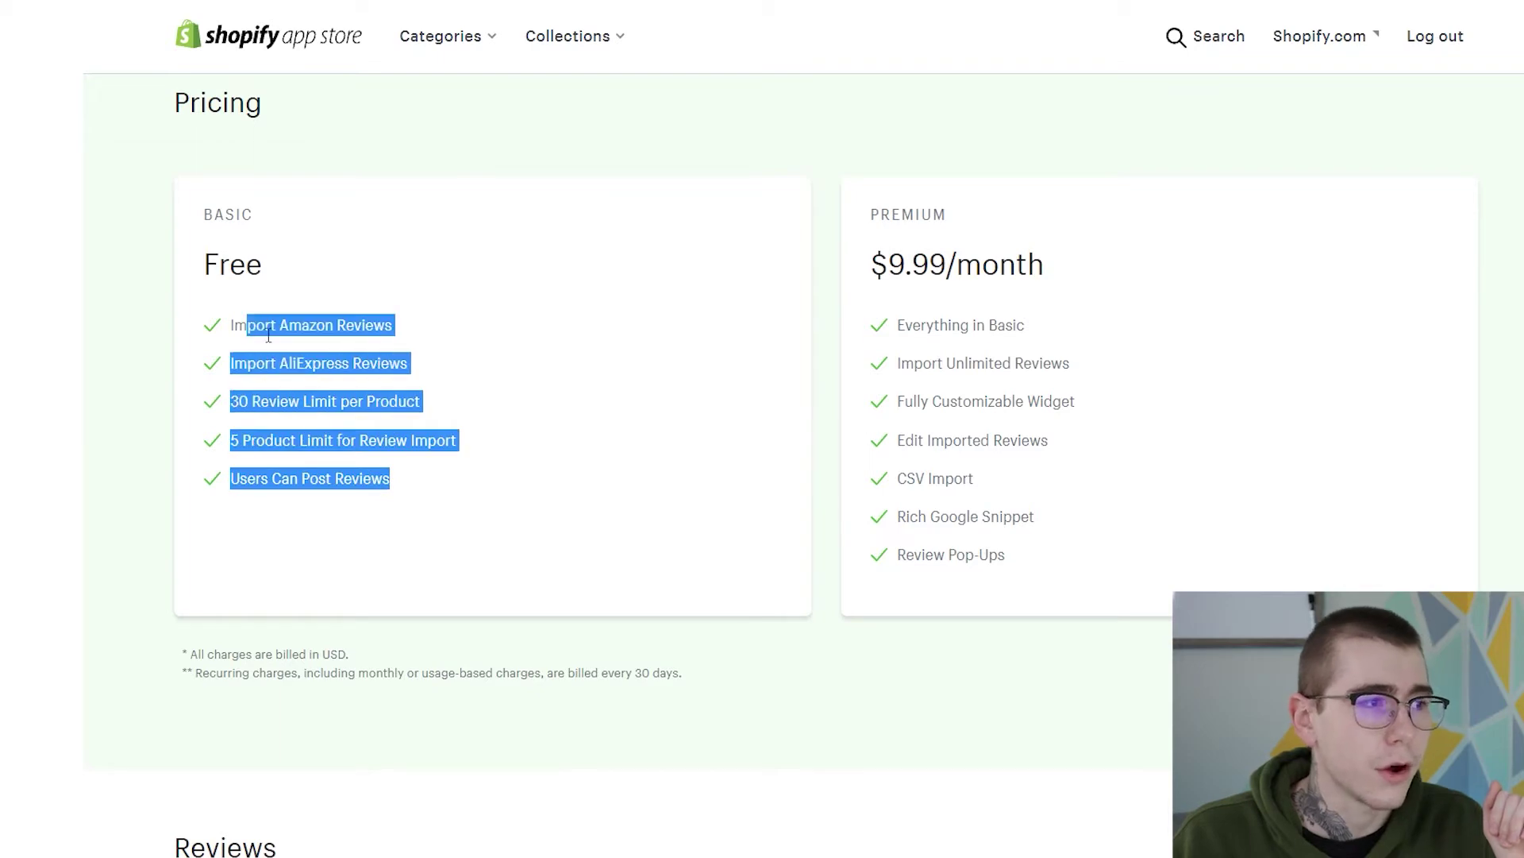
pyautogui.click(752, 374)
pyautogui.scroll(15, 906, 429)
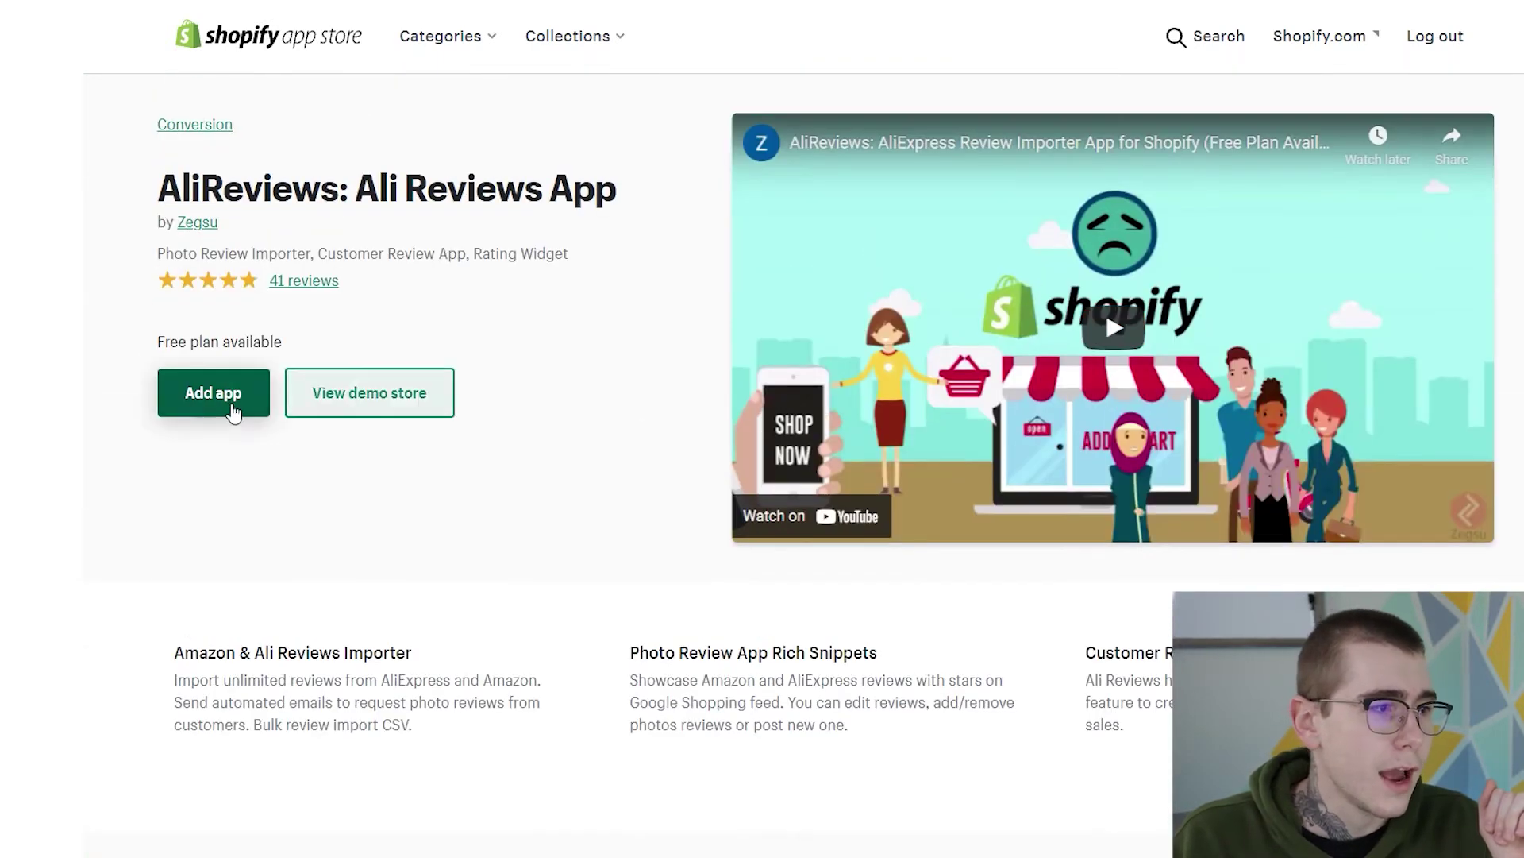
pyautogui.click(228, 408)
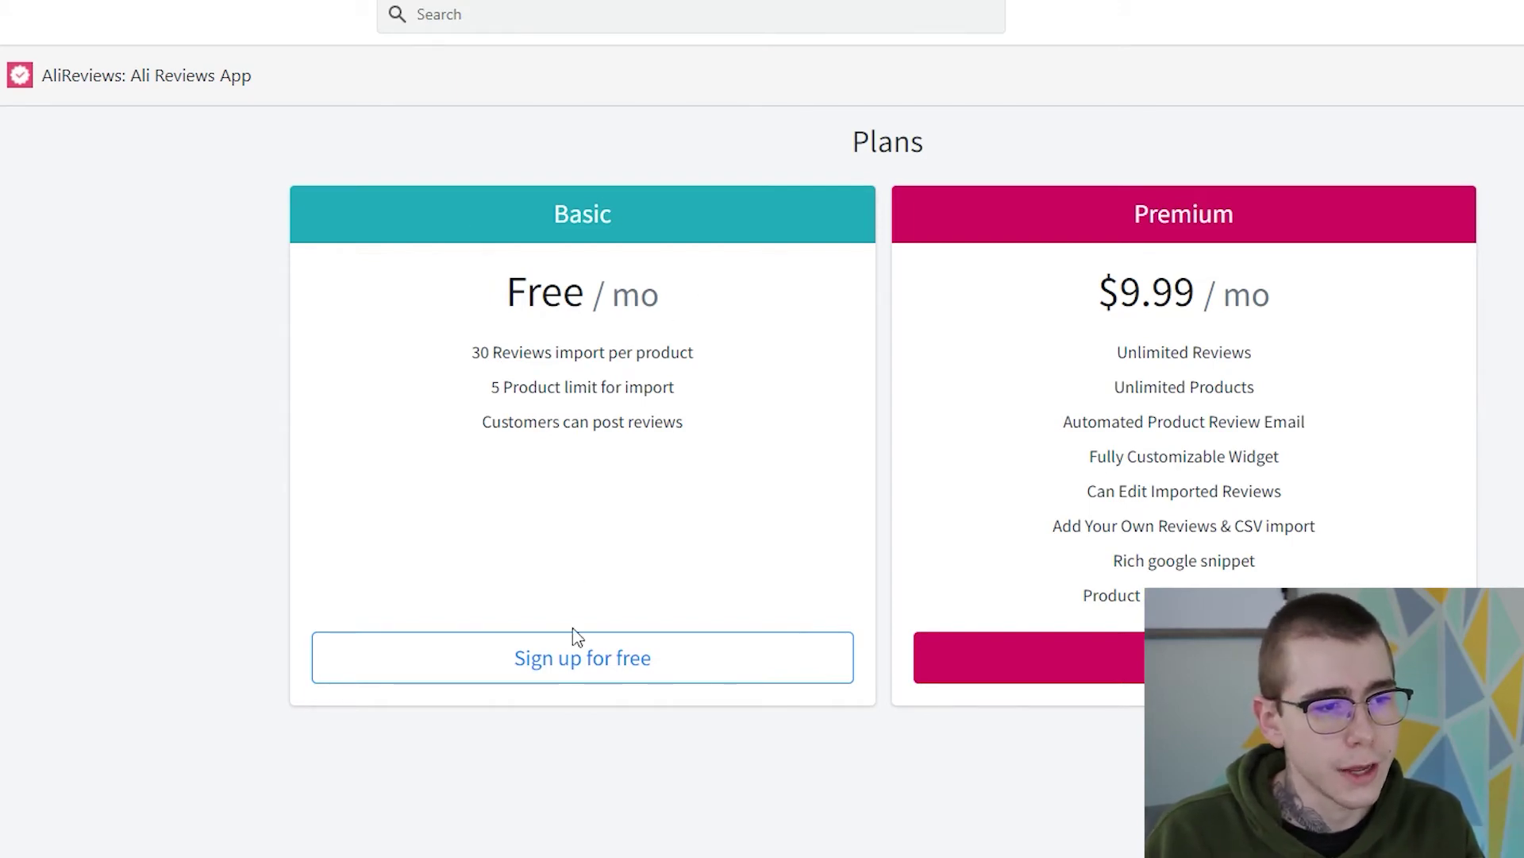
# Step: Sign up for the free Basic plan of AliReviews
pyautogui.click(582, 671)
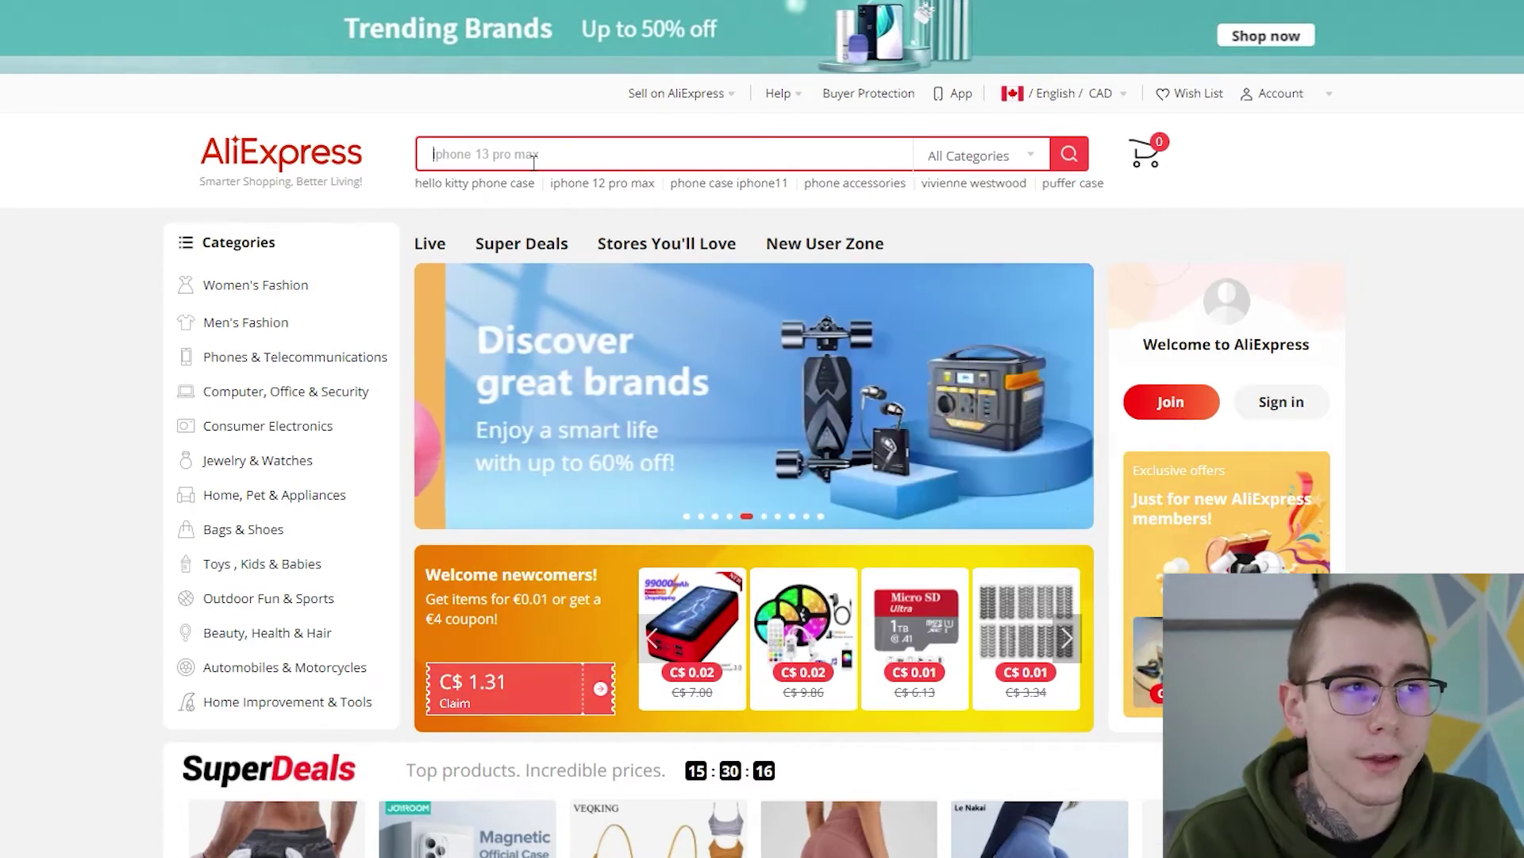
# Step: Search AliExpress for 'phone cases', sort by orders, open the top seller and select its URL
pyautogui.click(534, 161)
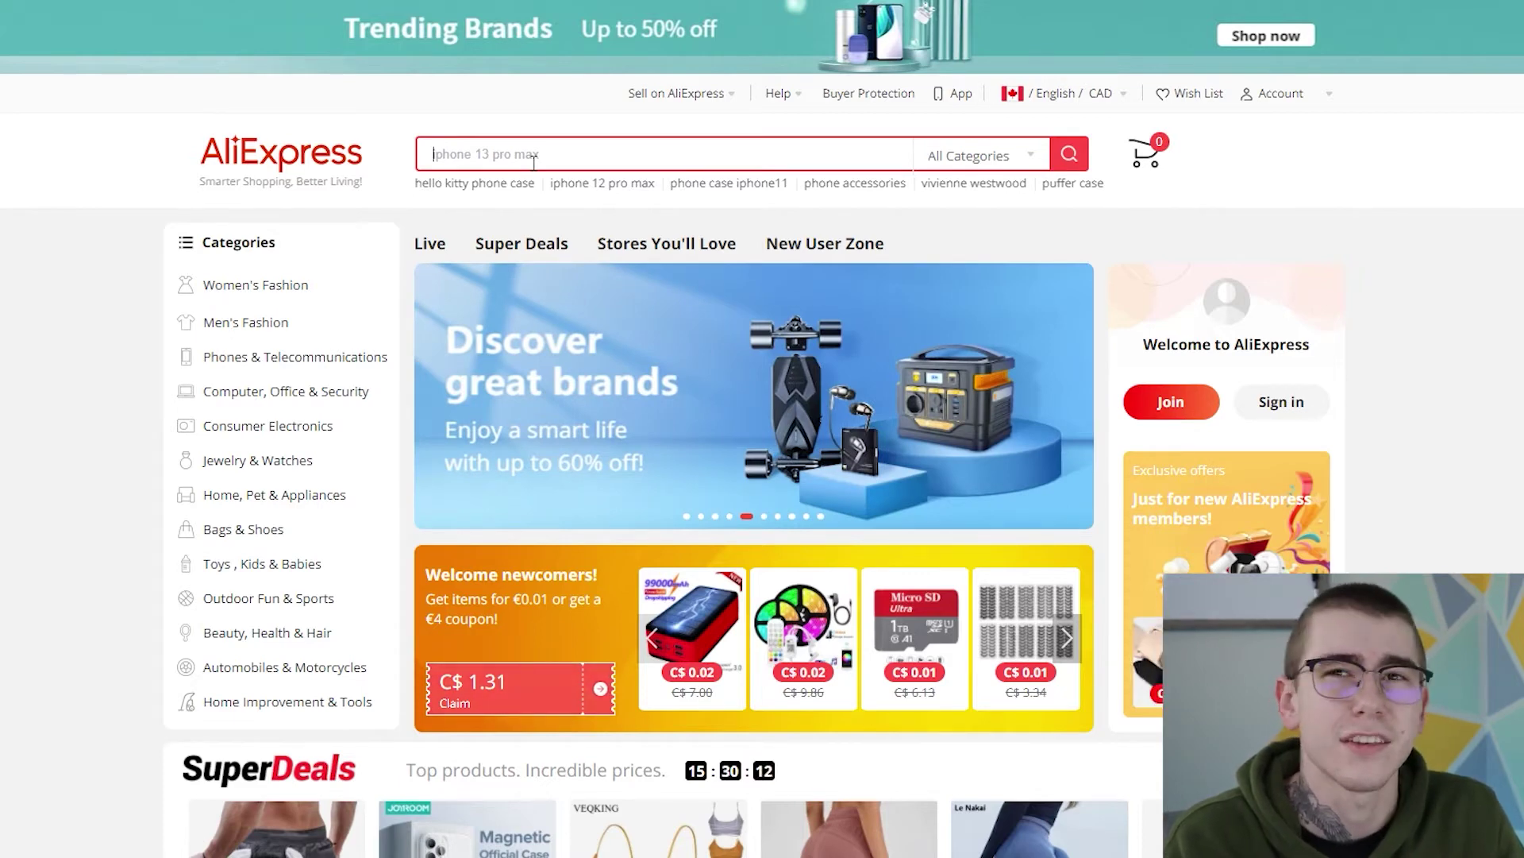
pyautogui.write('p')
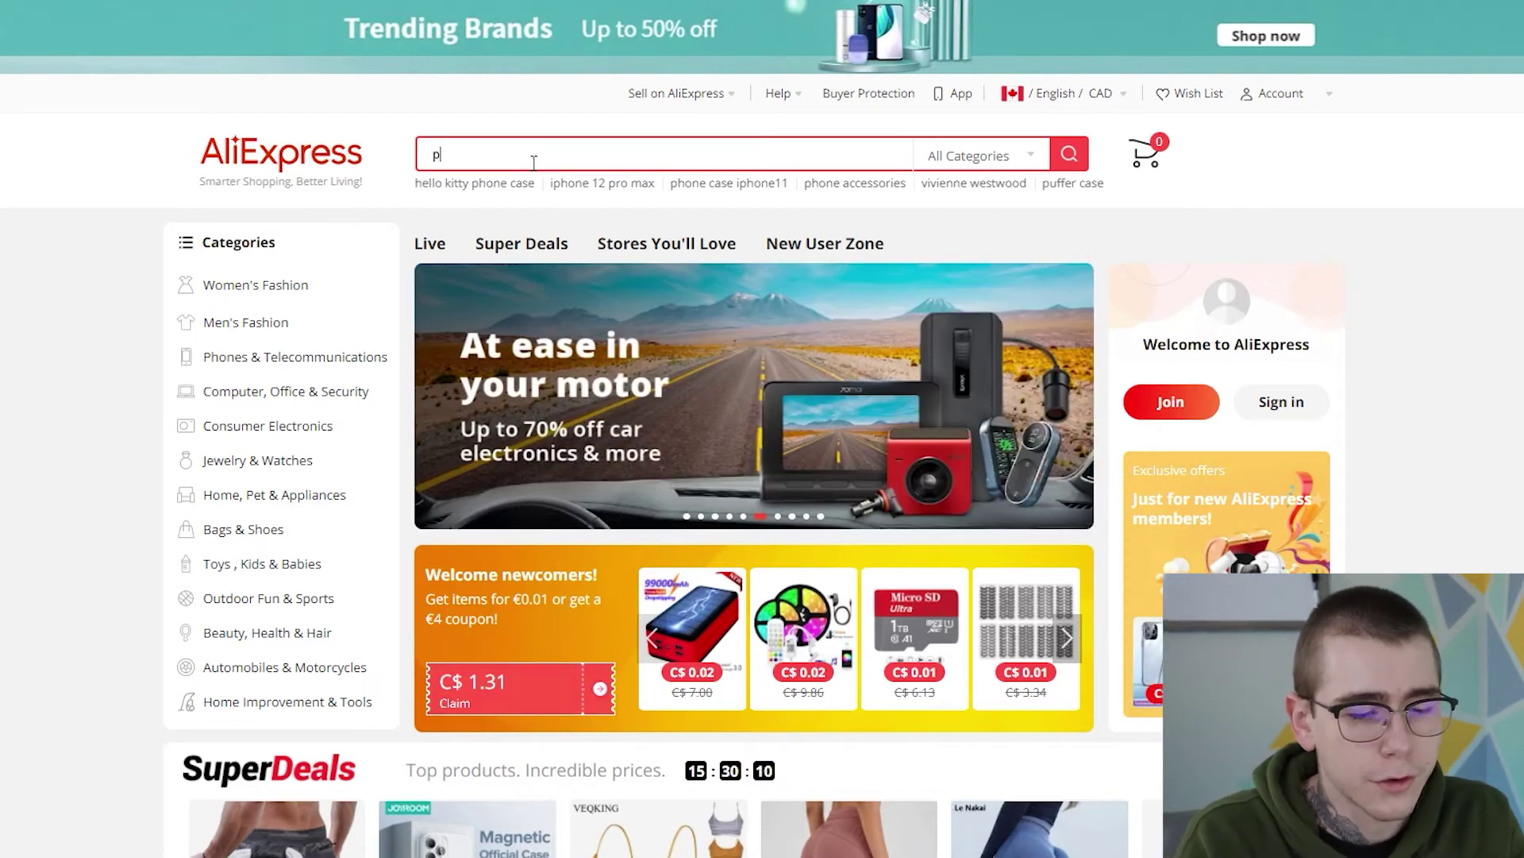
pyautogui.write('hone cases')
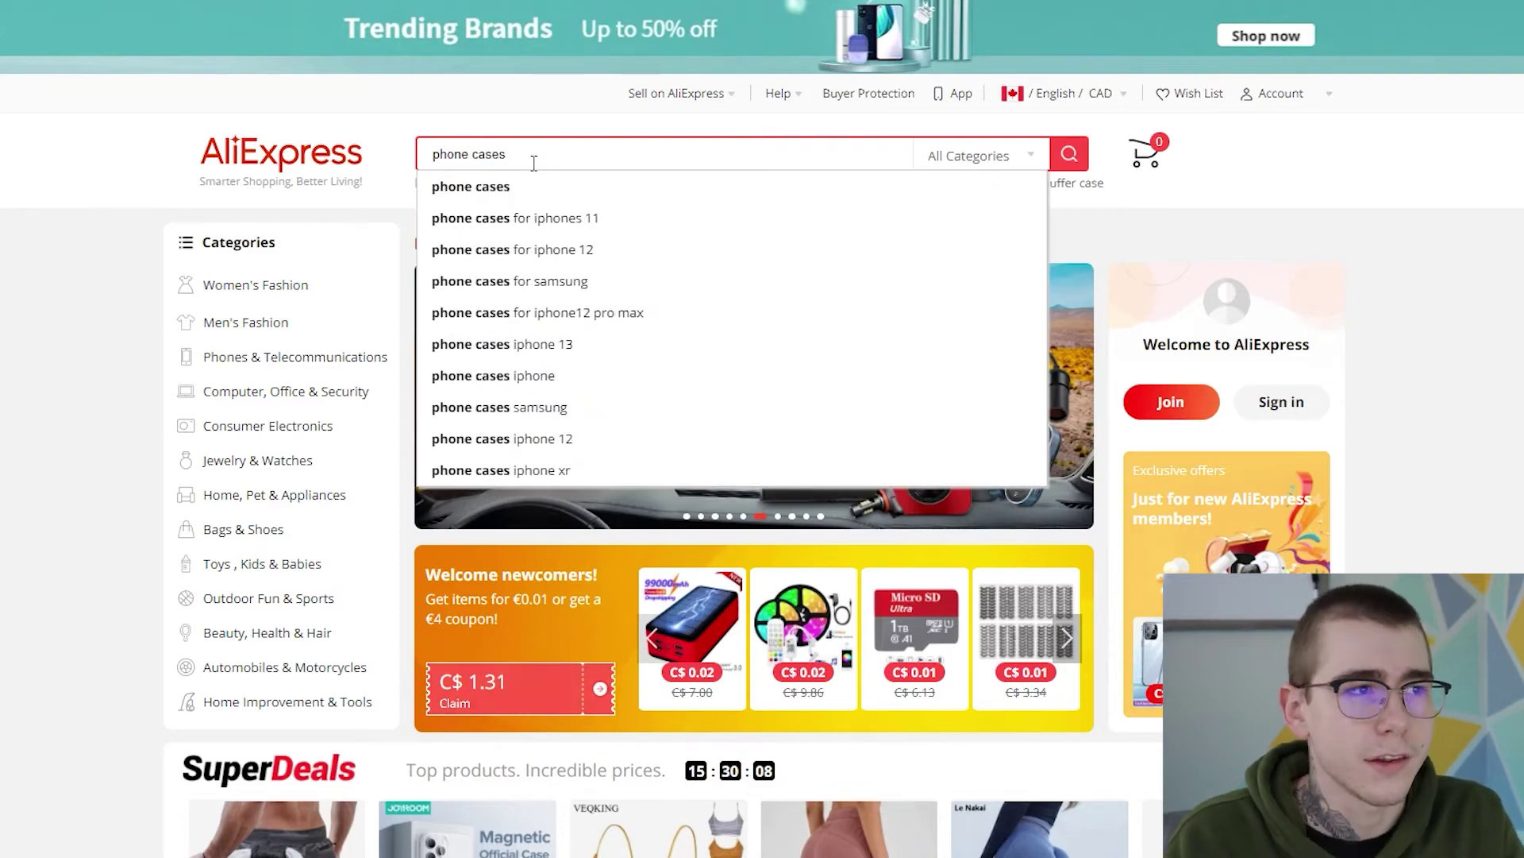
pyautogui.press('Return')
pyautogui.click(479, 224)
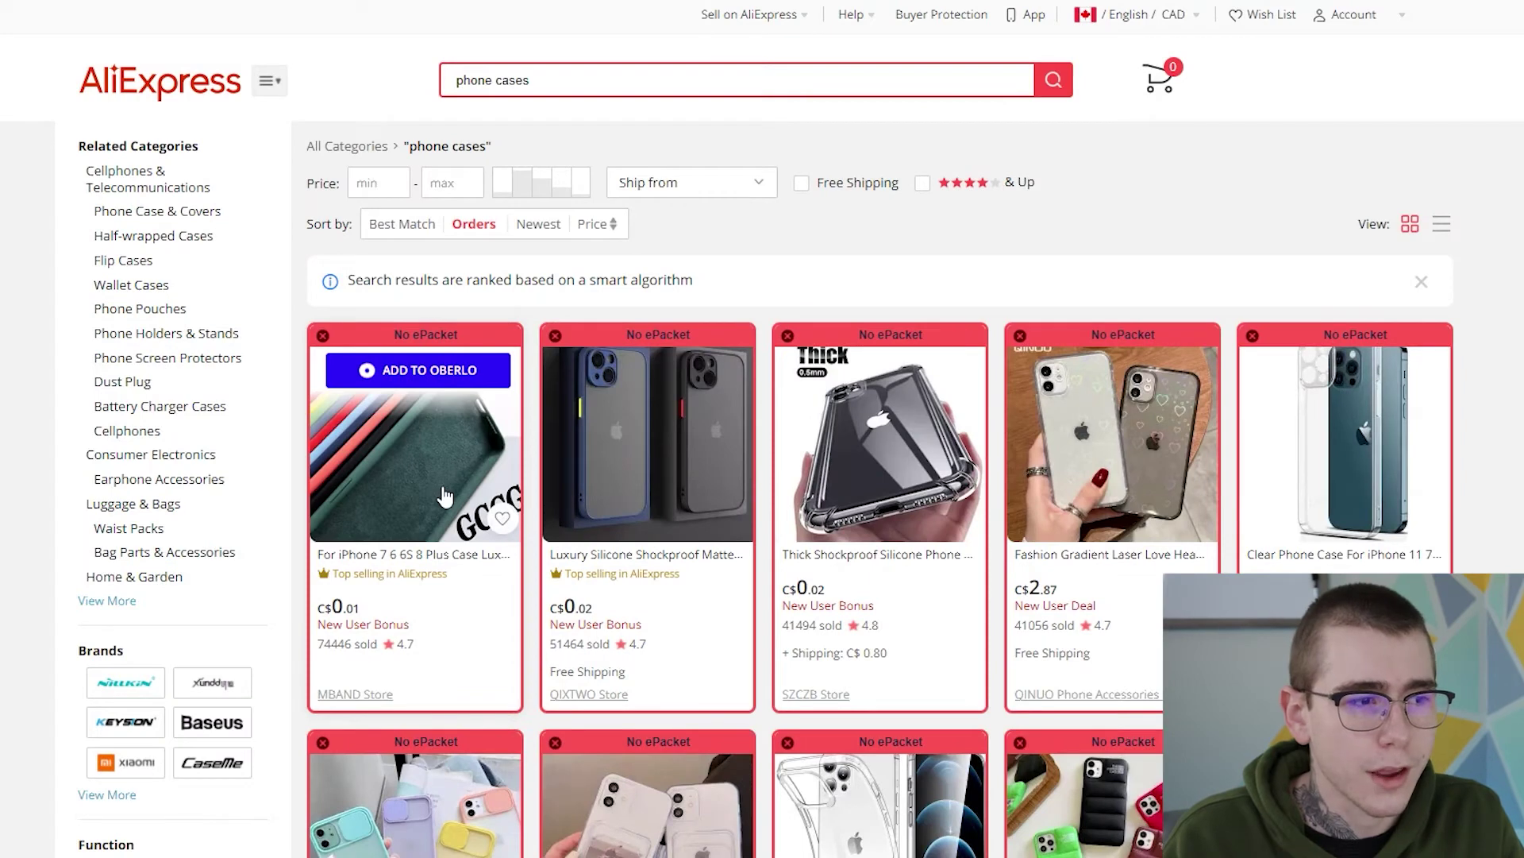
pyautogui.click(445, 496)
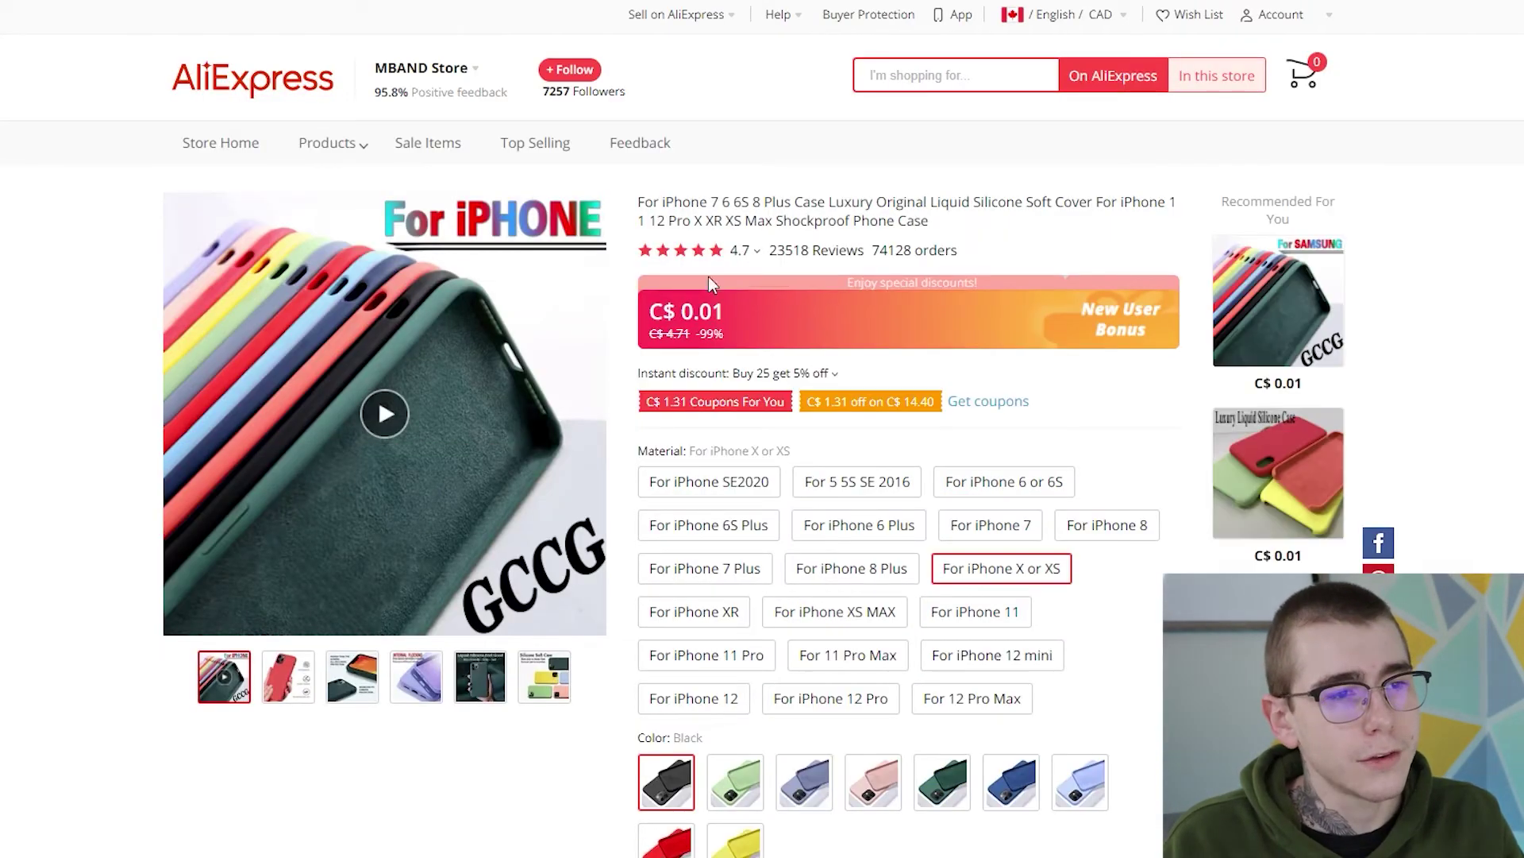
pyautogui.moveTo(743, 266)
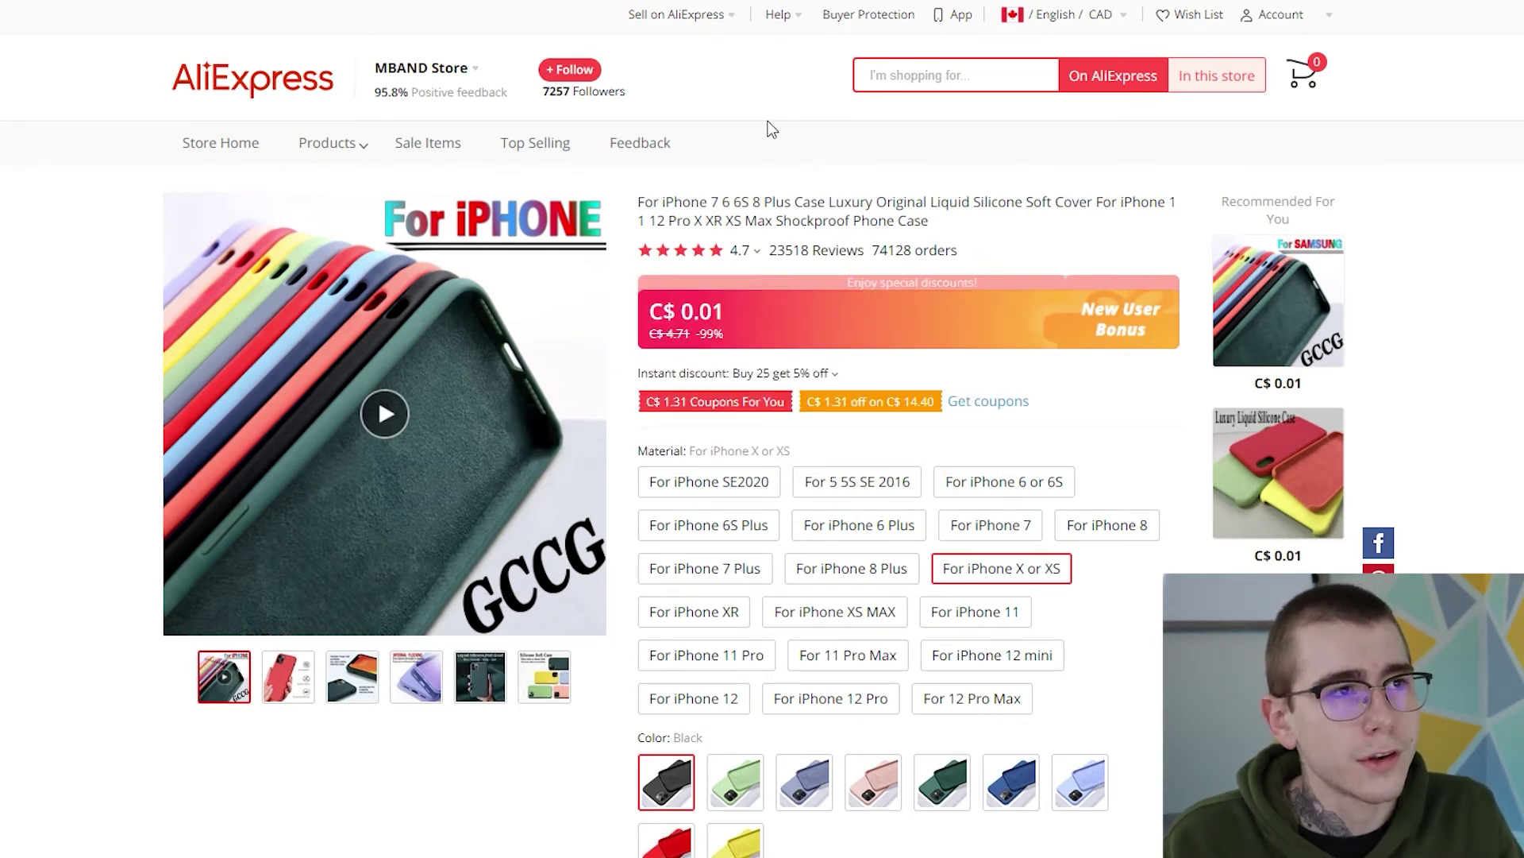
pyautogui.click(213, 64)
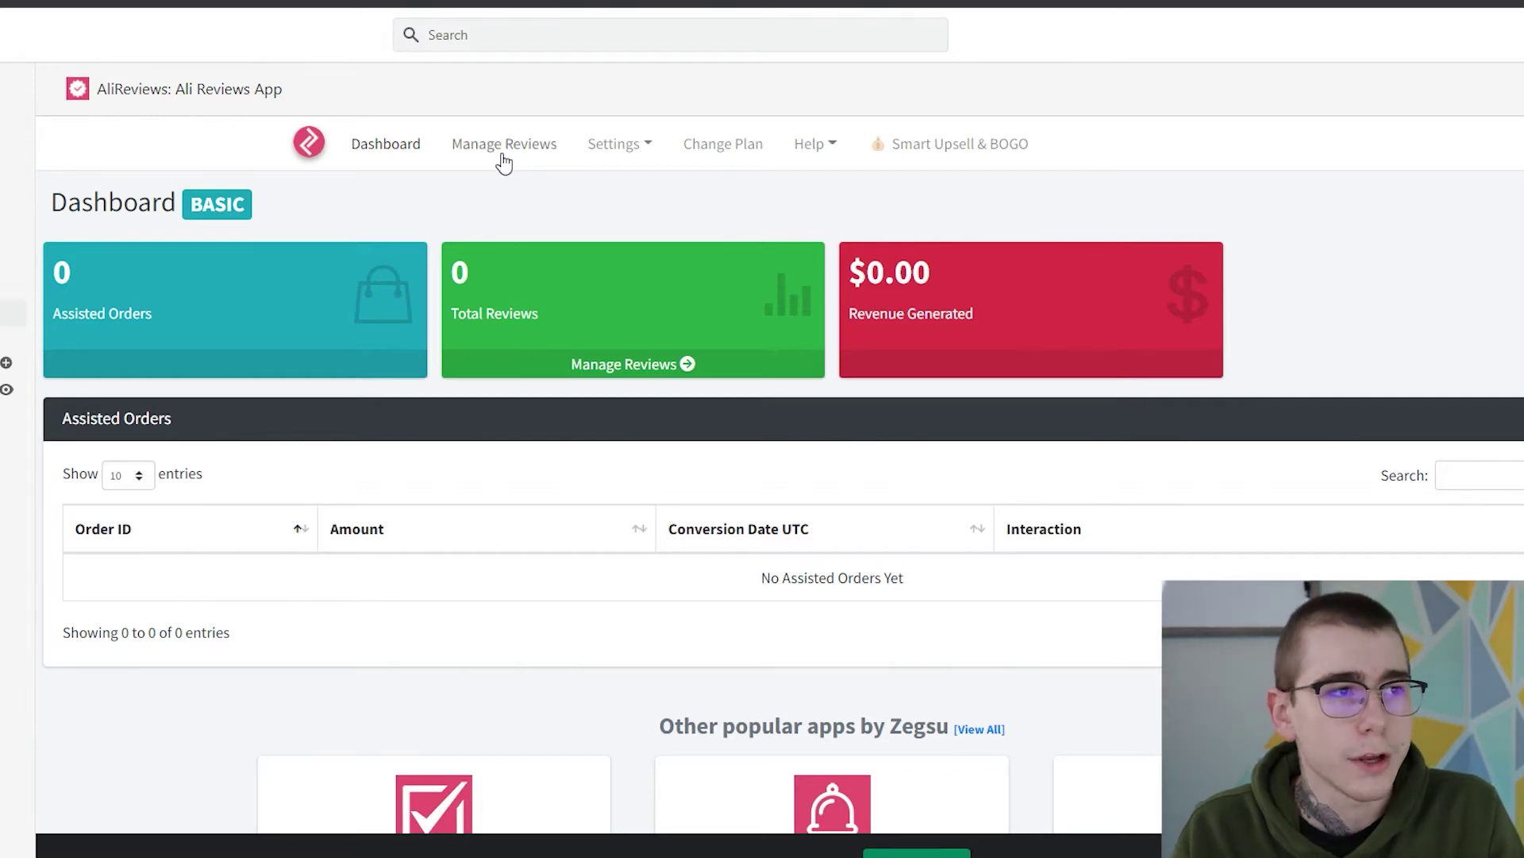
# Step: Go to Manage Reviews and open Import Reviews for Sample Product
pyautogui.click(503, 146)
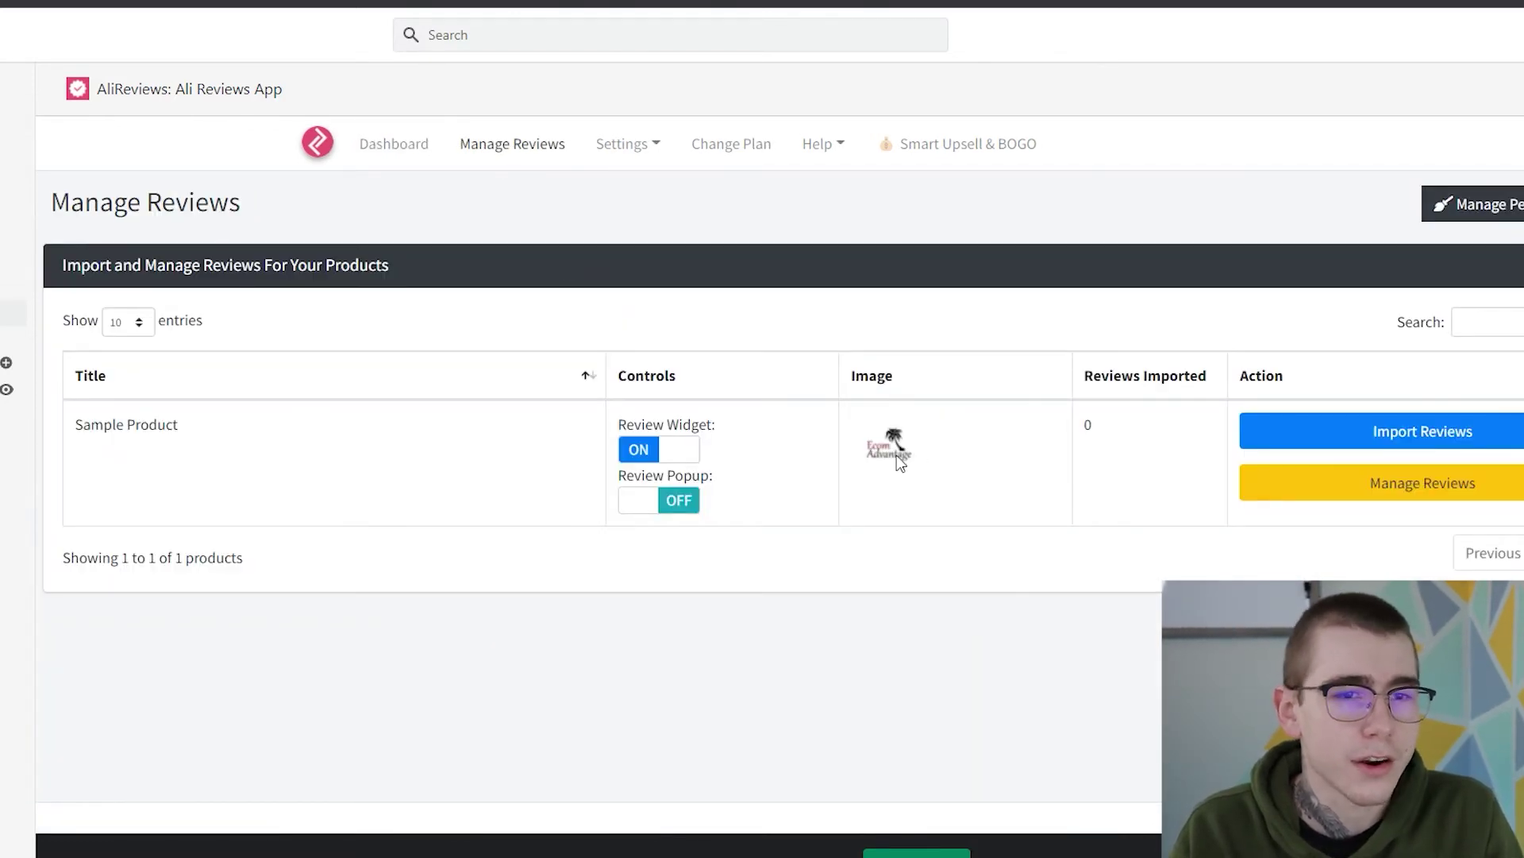
pyautogui.click(1320, 433)
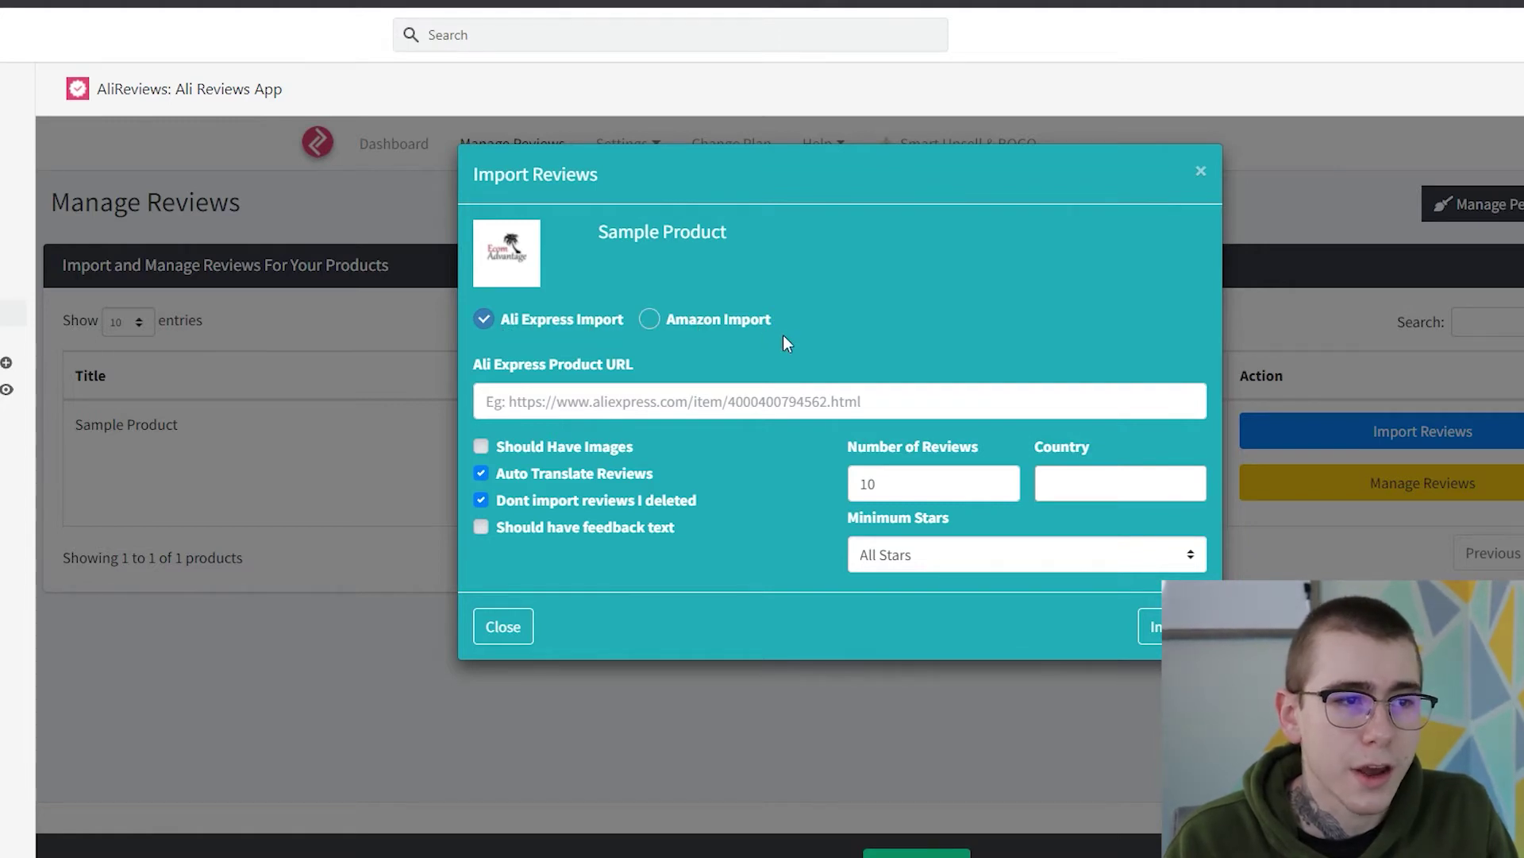
# Step: Paste the AliExpress case URL, limit to 5-star reviews with images, and import them
pyautogui.click(531, 412)
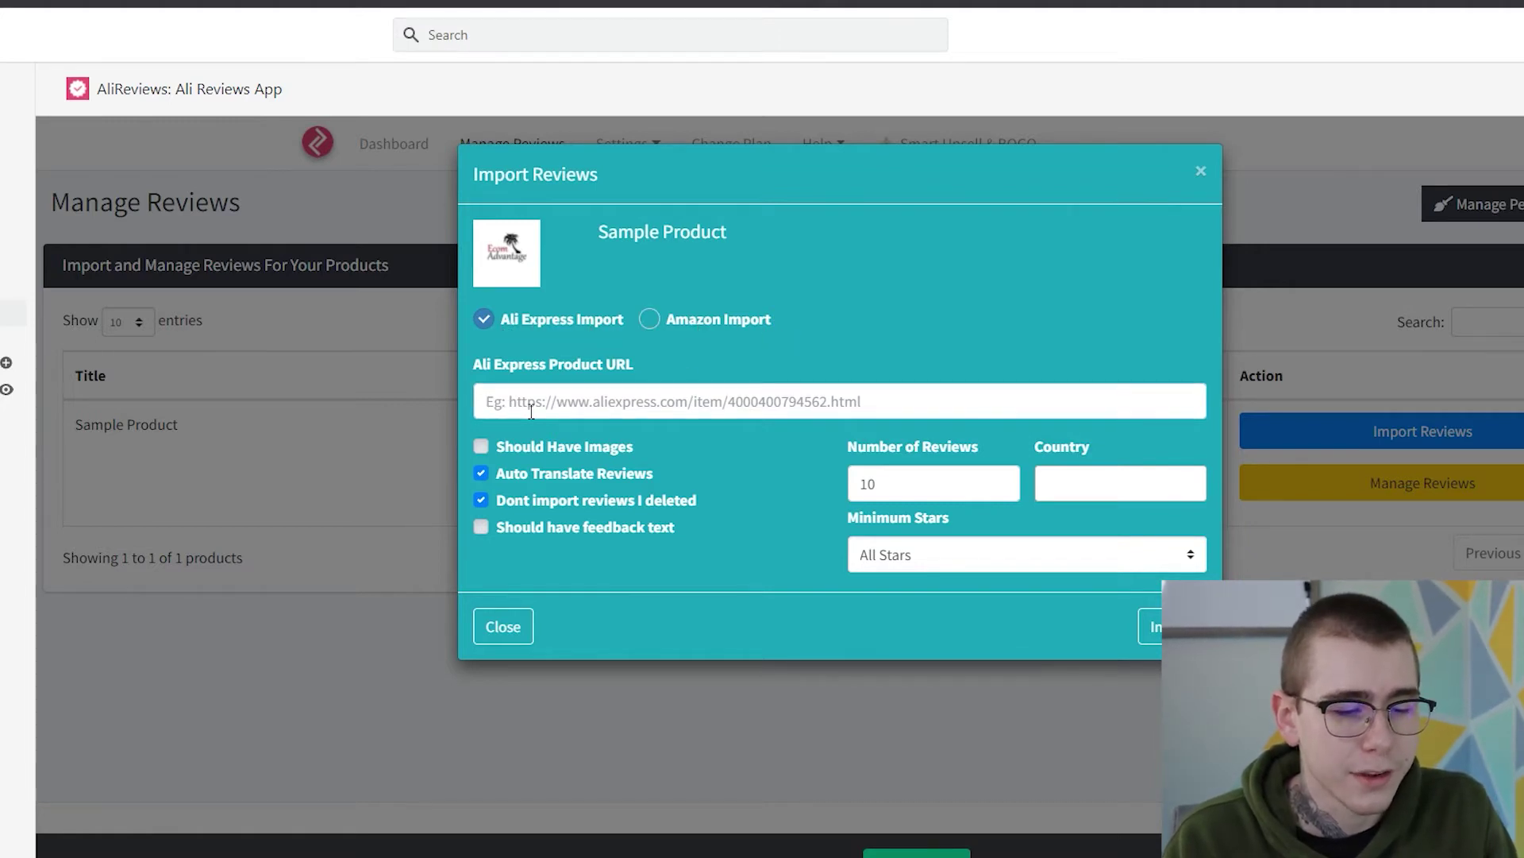
pyautogui.hotkey('ctrl', 'v')
pyautogui.click(952, 350)
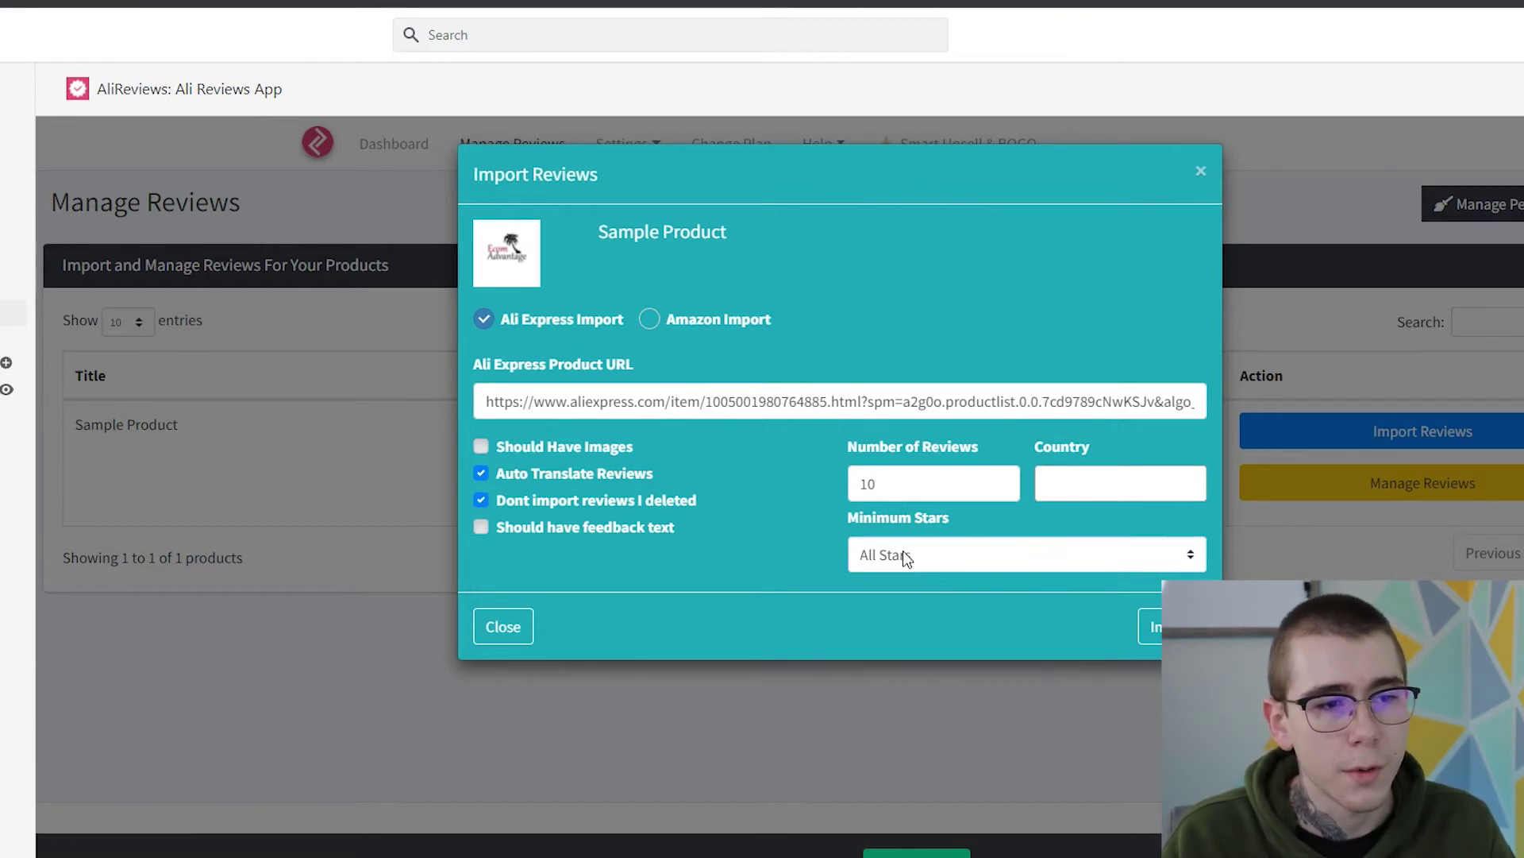
pyautogui.click(897, 684)
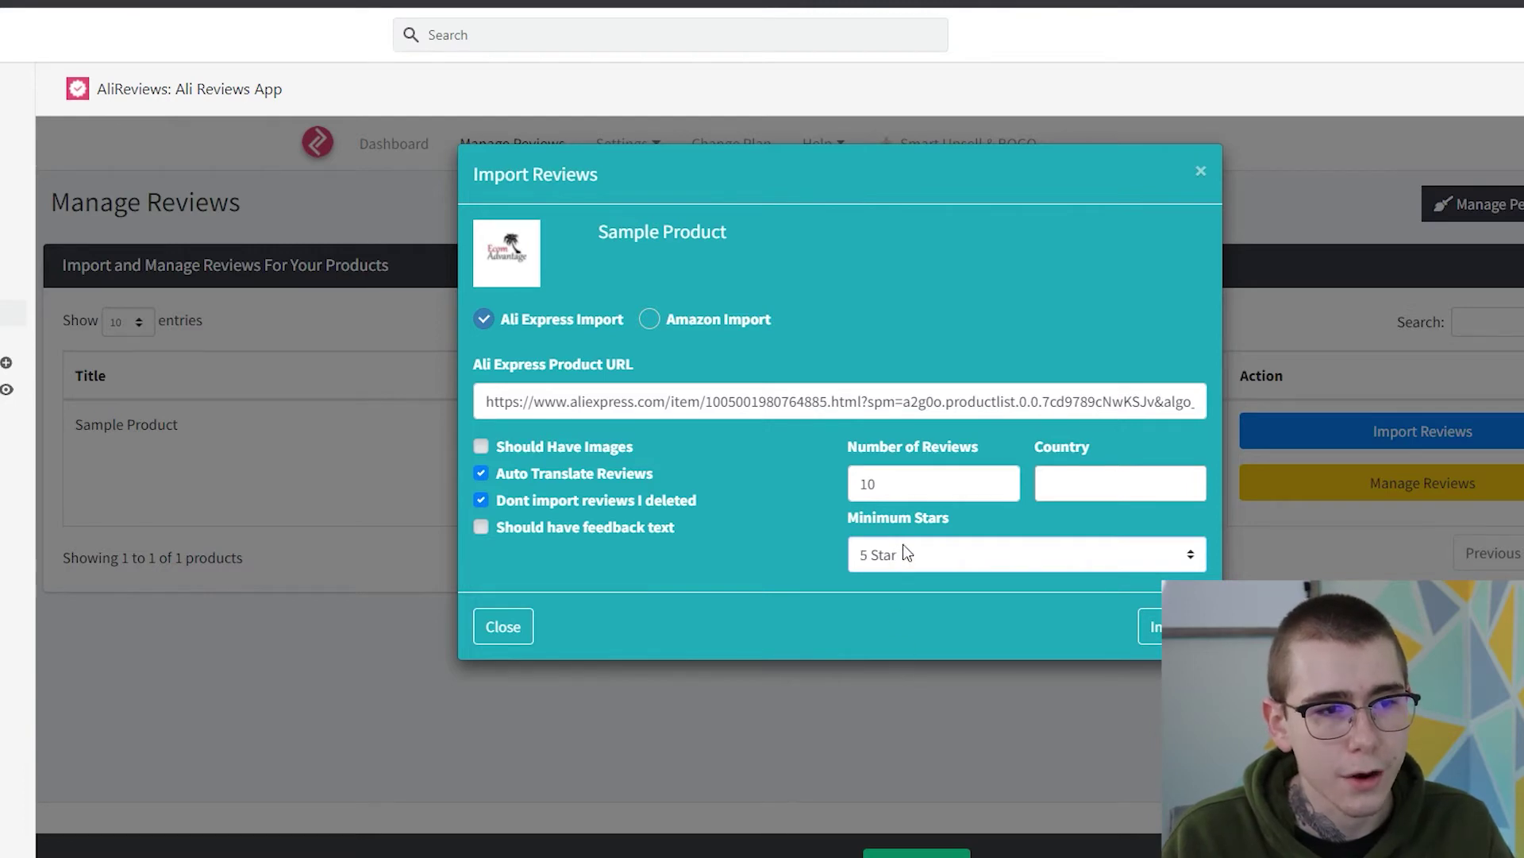
pyautogui.click(585, 449)
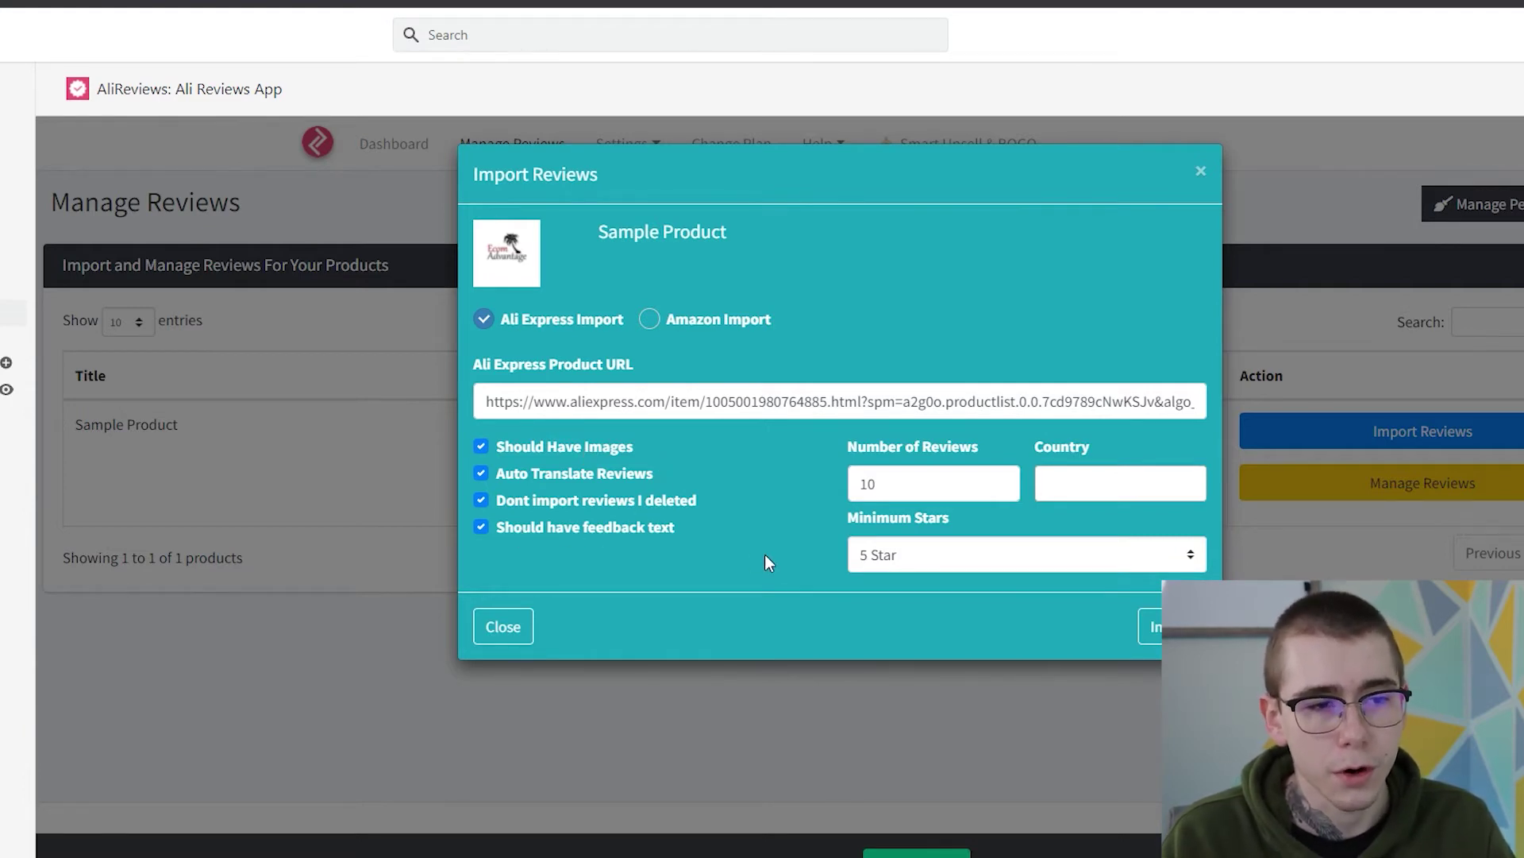
pyautogui.click(1151, 627)
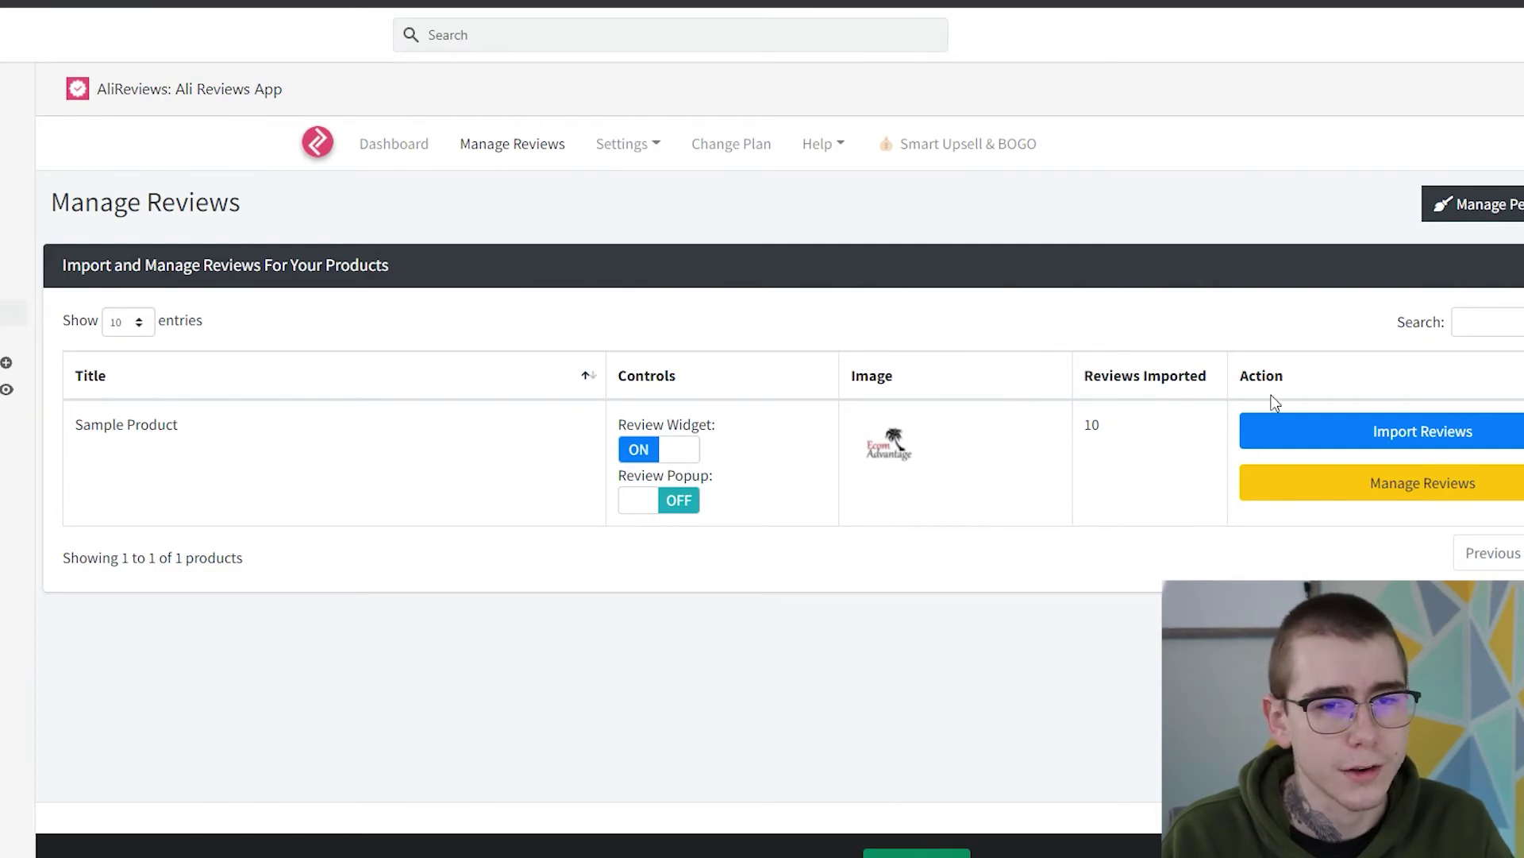
# Step: Open Sample Product's review list and scroll through the ten imported five-star photo reviews
pyautogui.click(1371, 500)
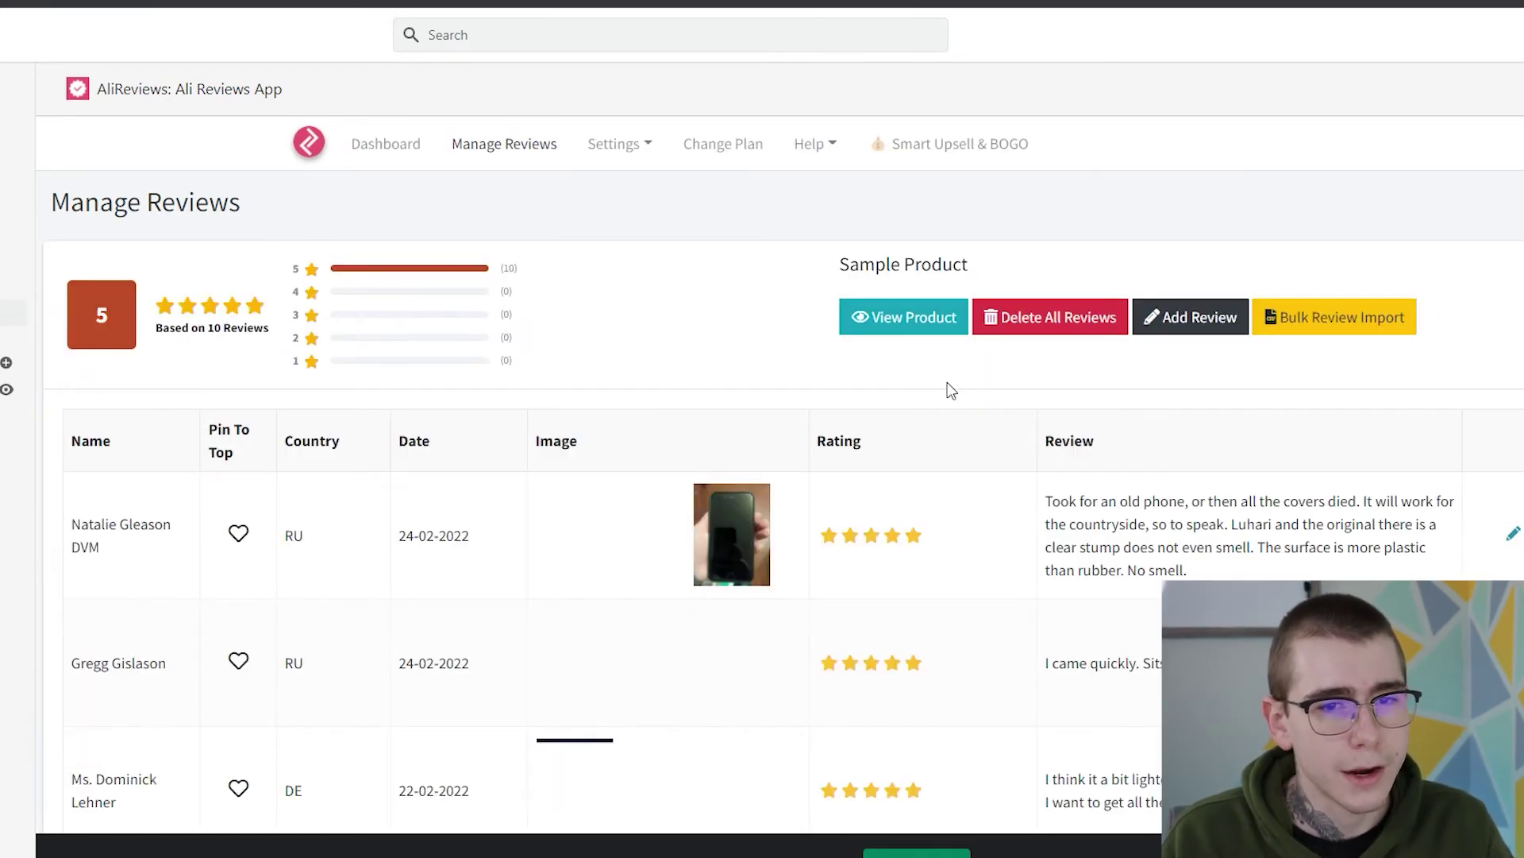
pyautogui.scroll(-3, 814, 379)
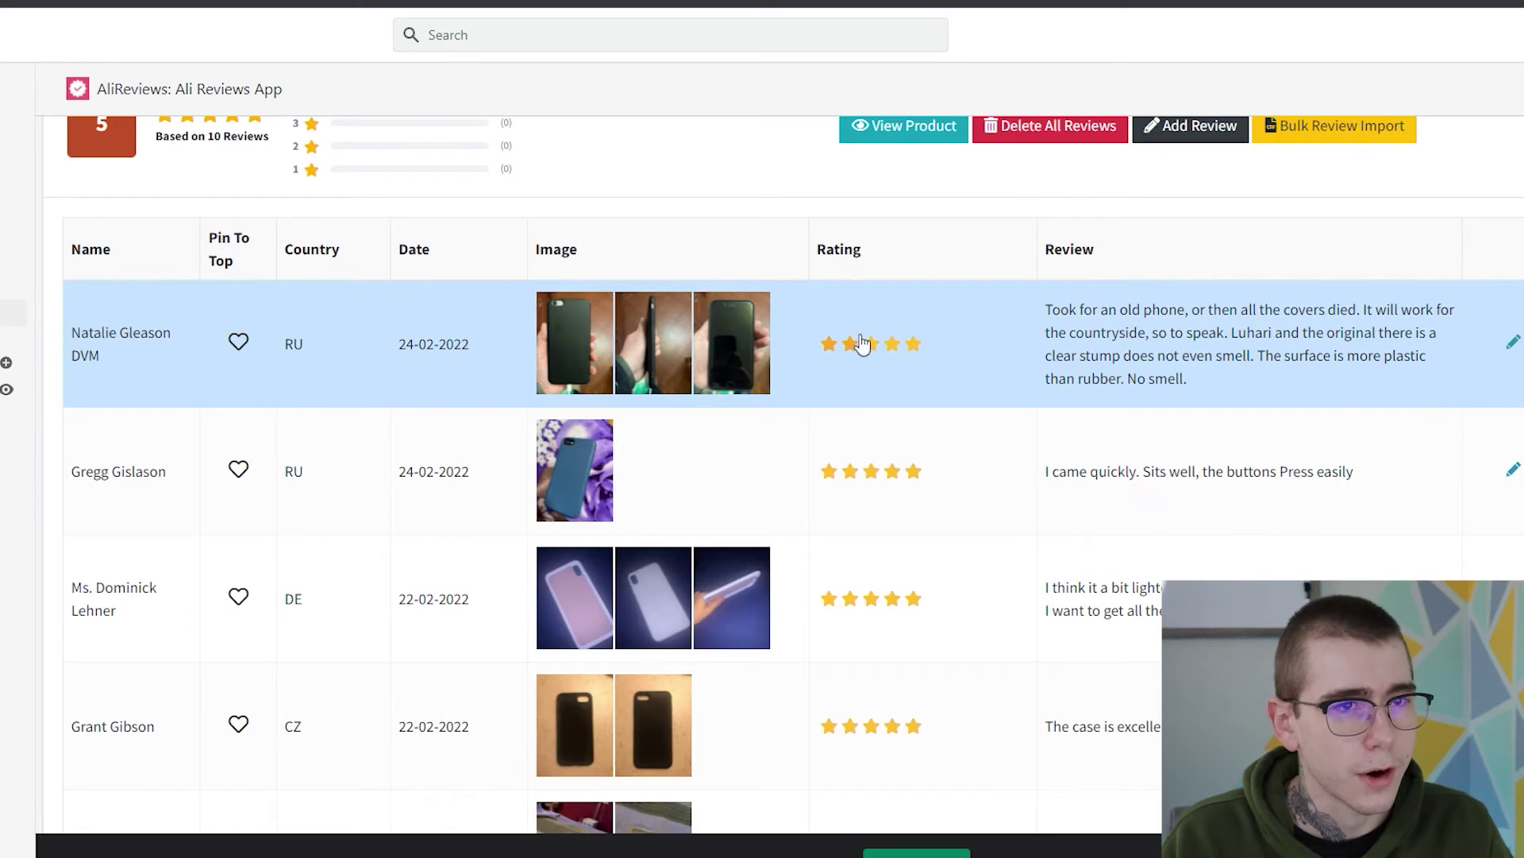
pyautogui.scroll(-1, 921, 377)
pyautogui.scroll(-2, 927, 372)
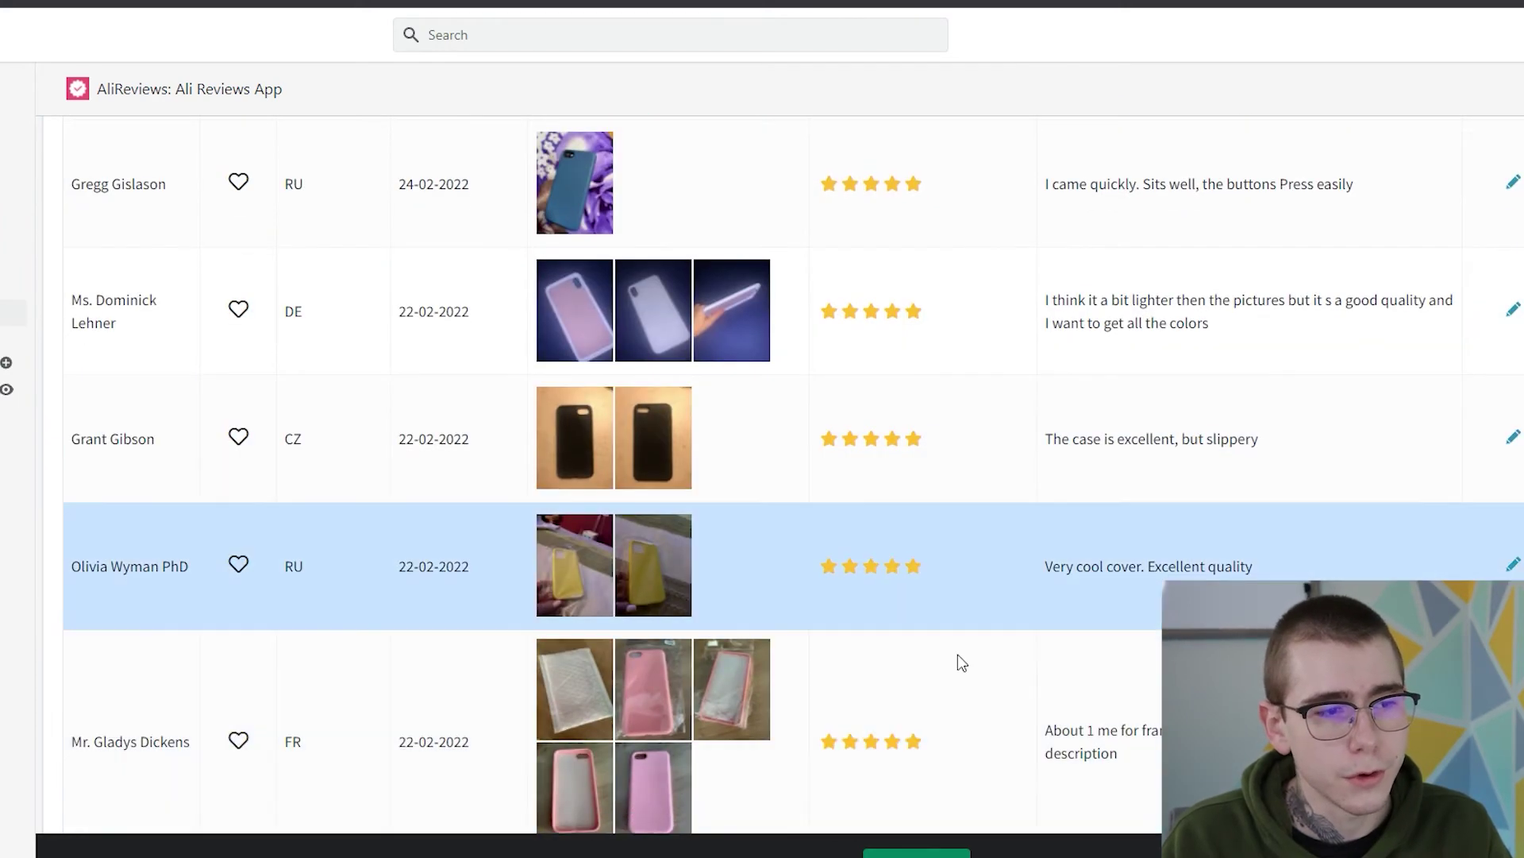
pyautogui.scroll(-3, 707, 412)
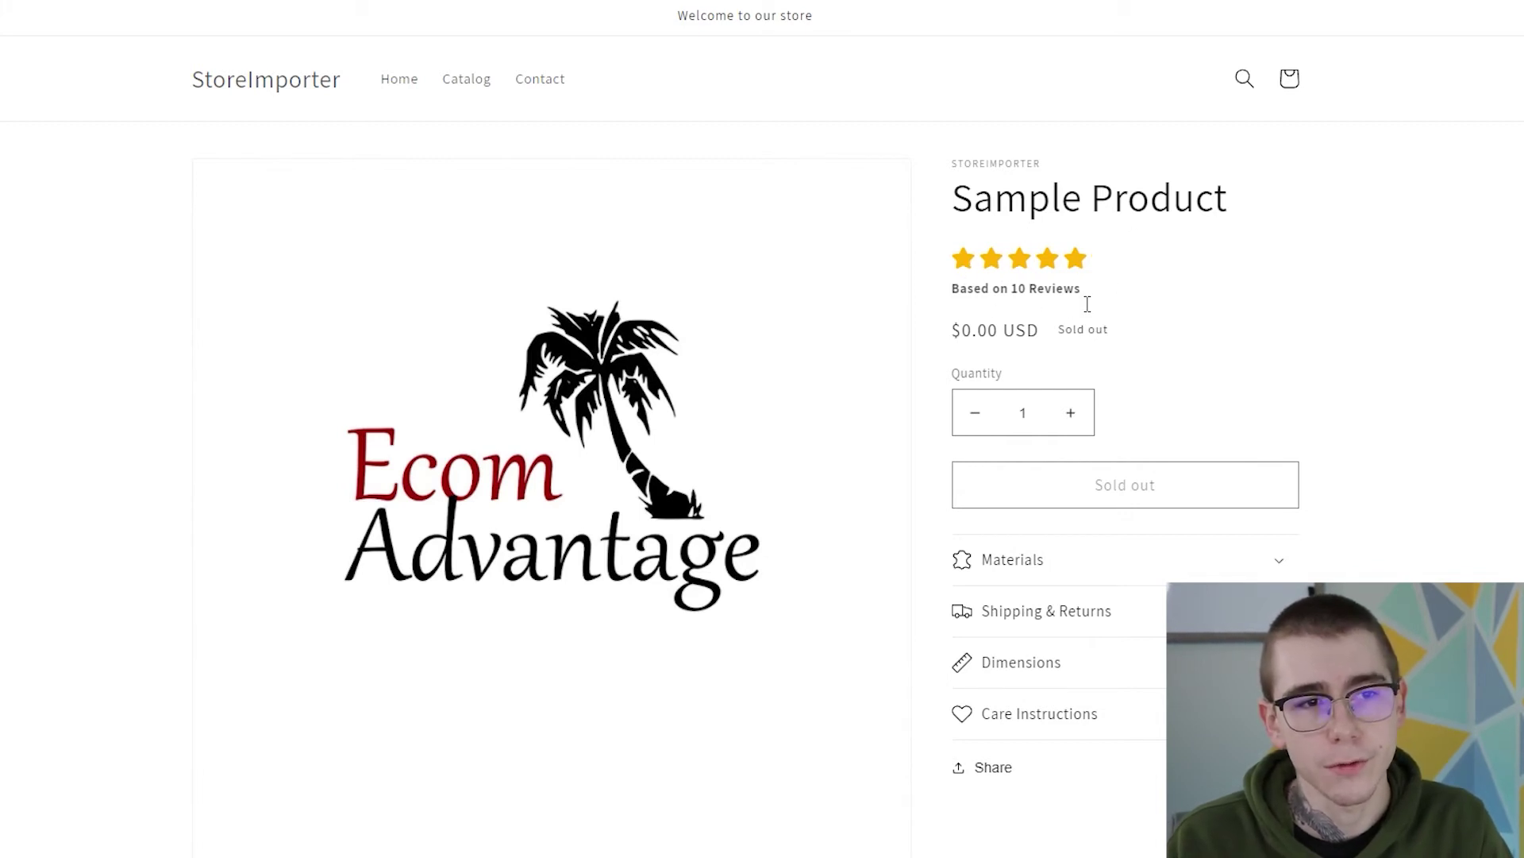
# Step: Scroll the storefront Sample Product page to the review grid and enlarge the green phone case photo
pyautogui.scroll(-10, 1274, 318)
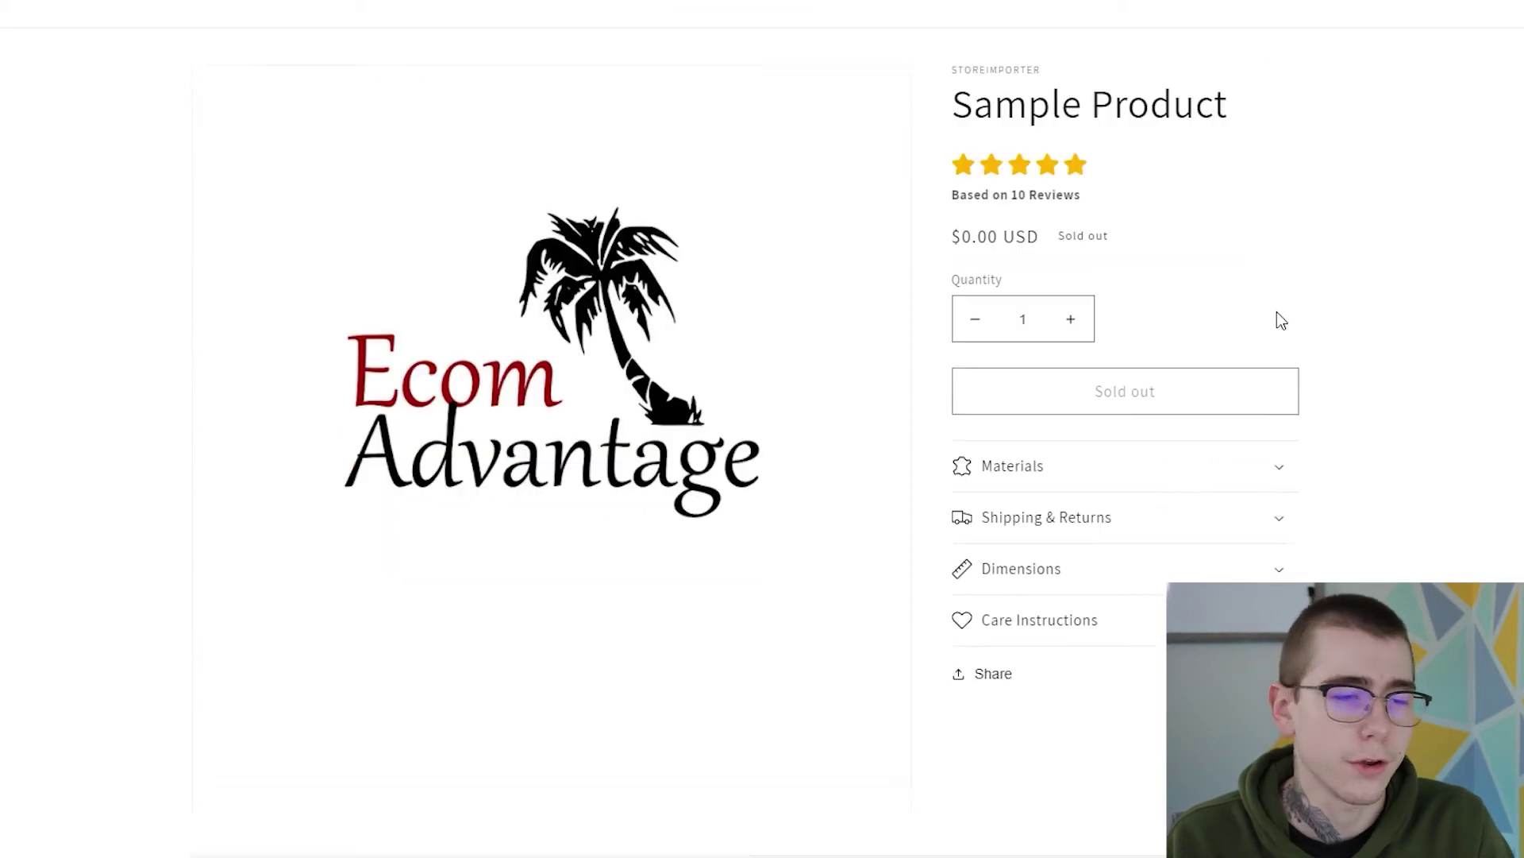
pyautogui.scroll(-6, 1267, 338)
pyautogui.scroll(1, 1378, 262)
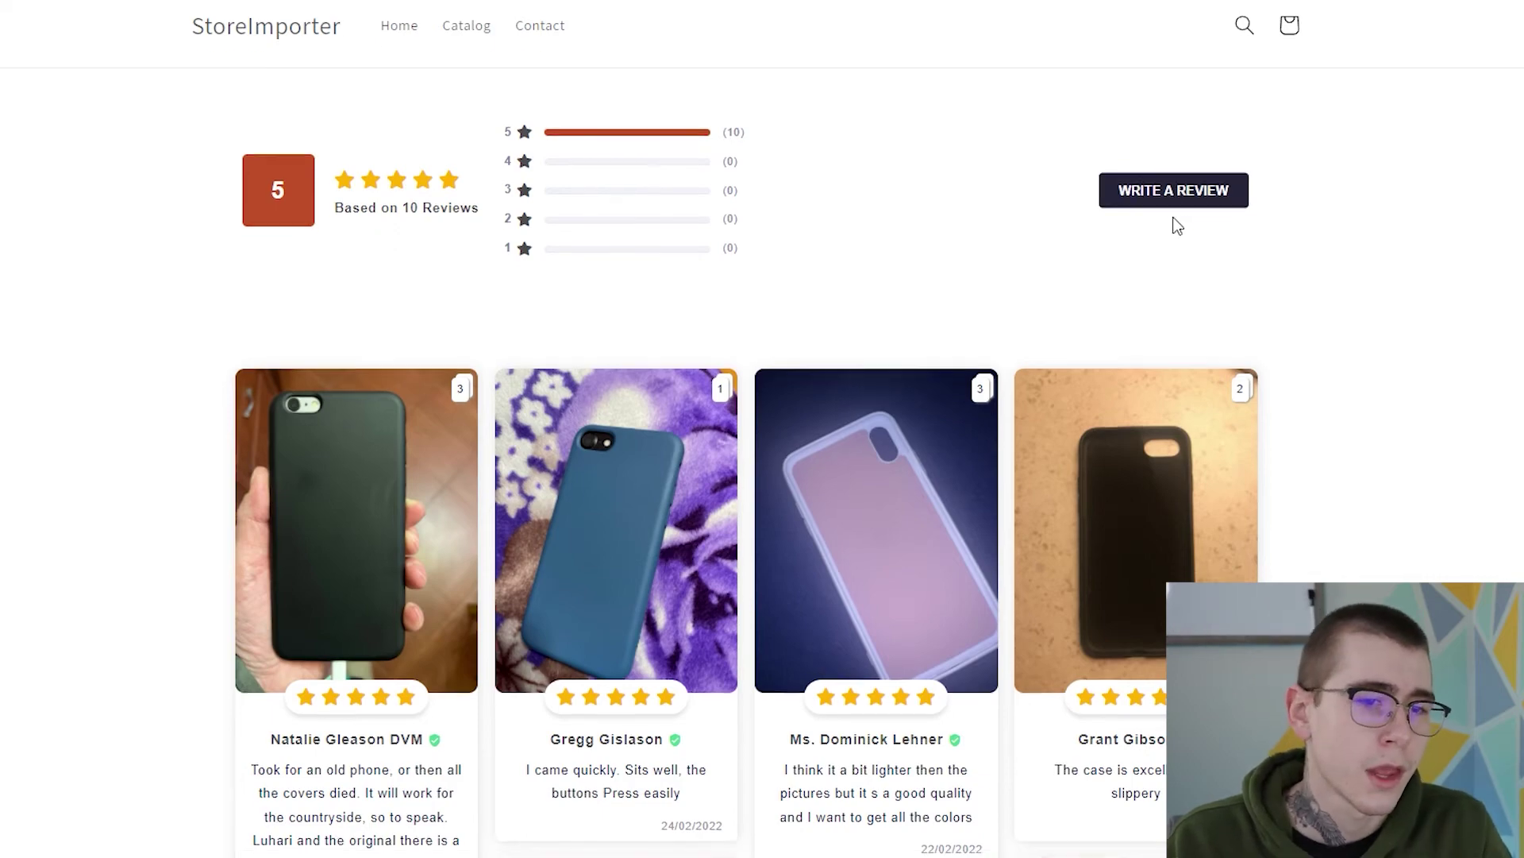
pyautogui.scroll(-8, 1179, 226)
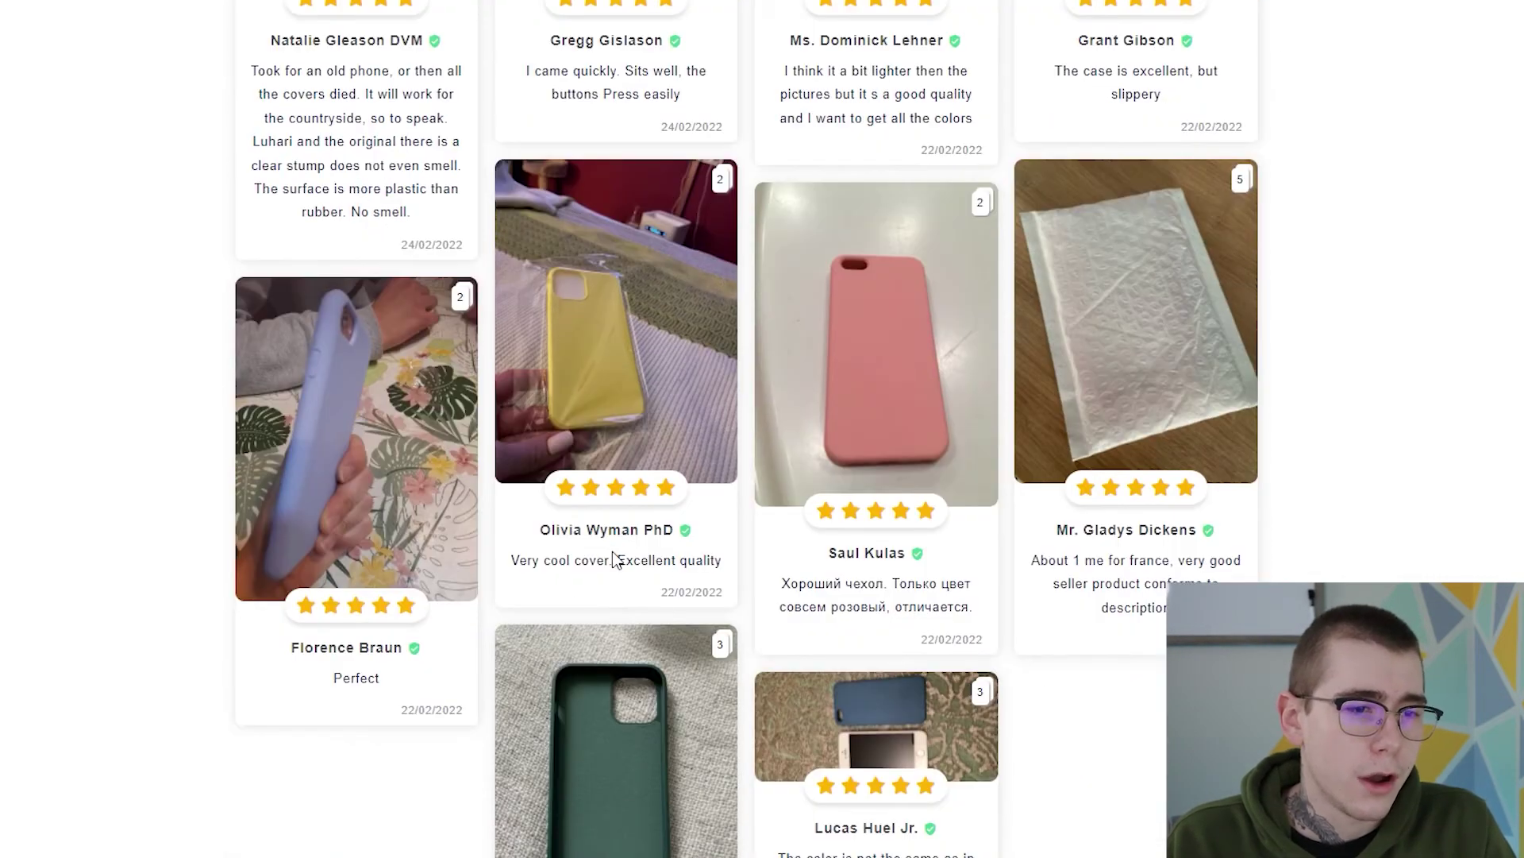
pyautogui.scroll(-4, 1027, 428)
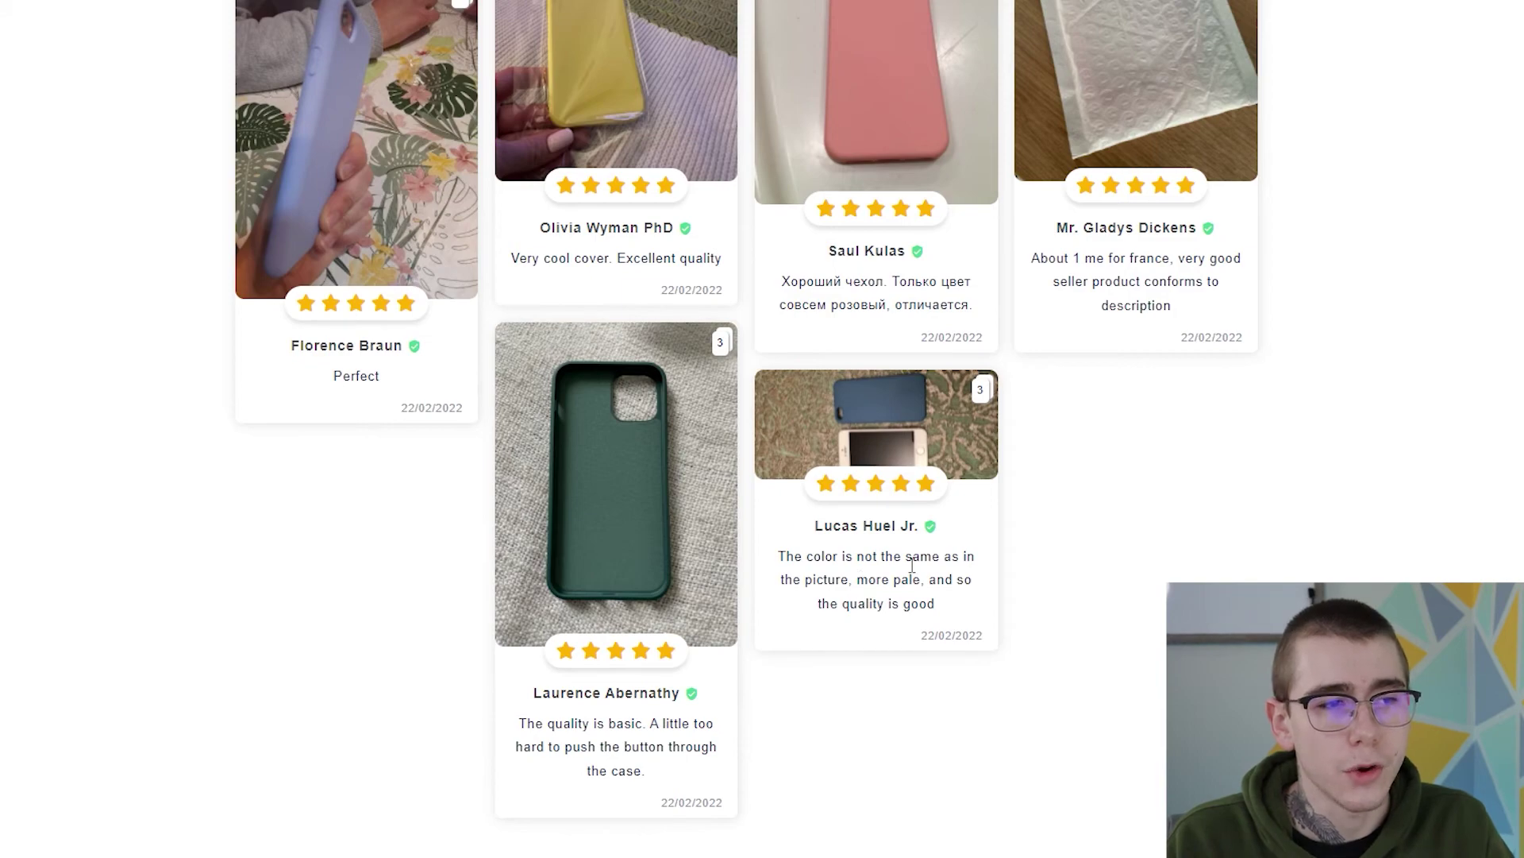
pyautogui.click(723, 488)
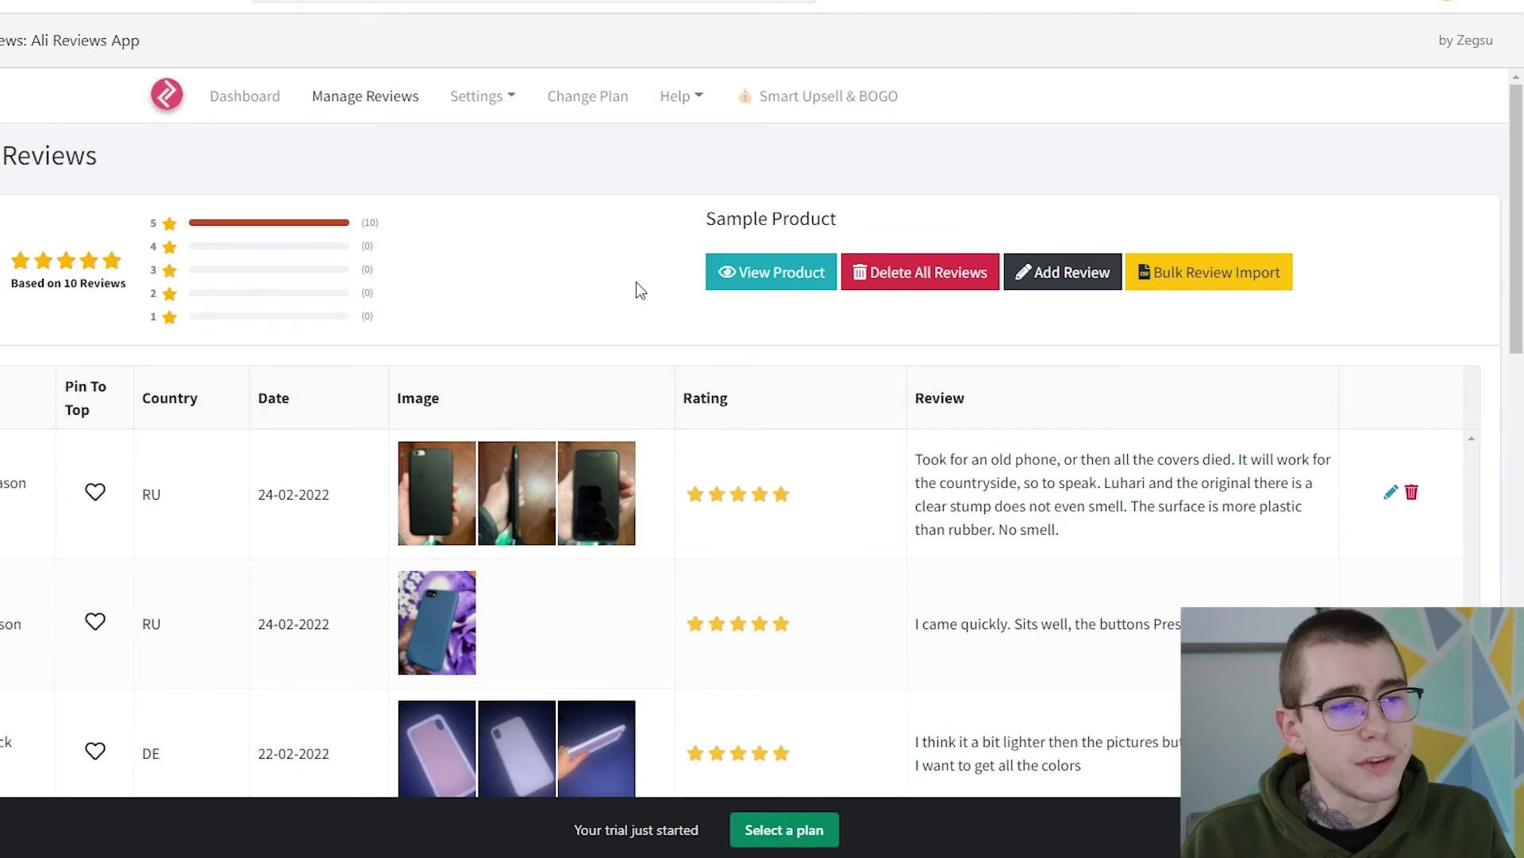
# Step: Open the first imported review for editing, select its text, then try changing its photos
pyautogui.scroll(-2, 640, 288)
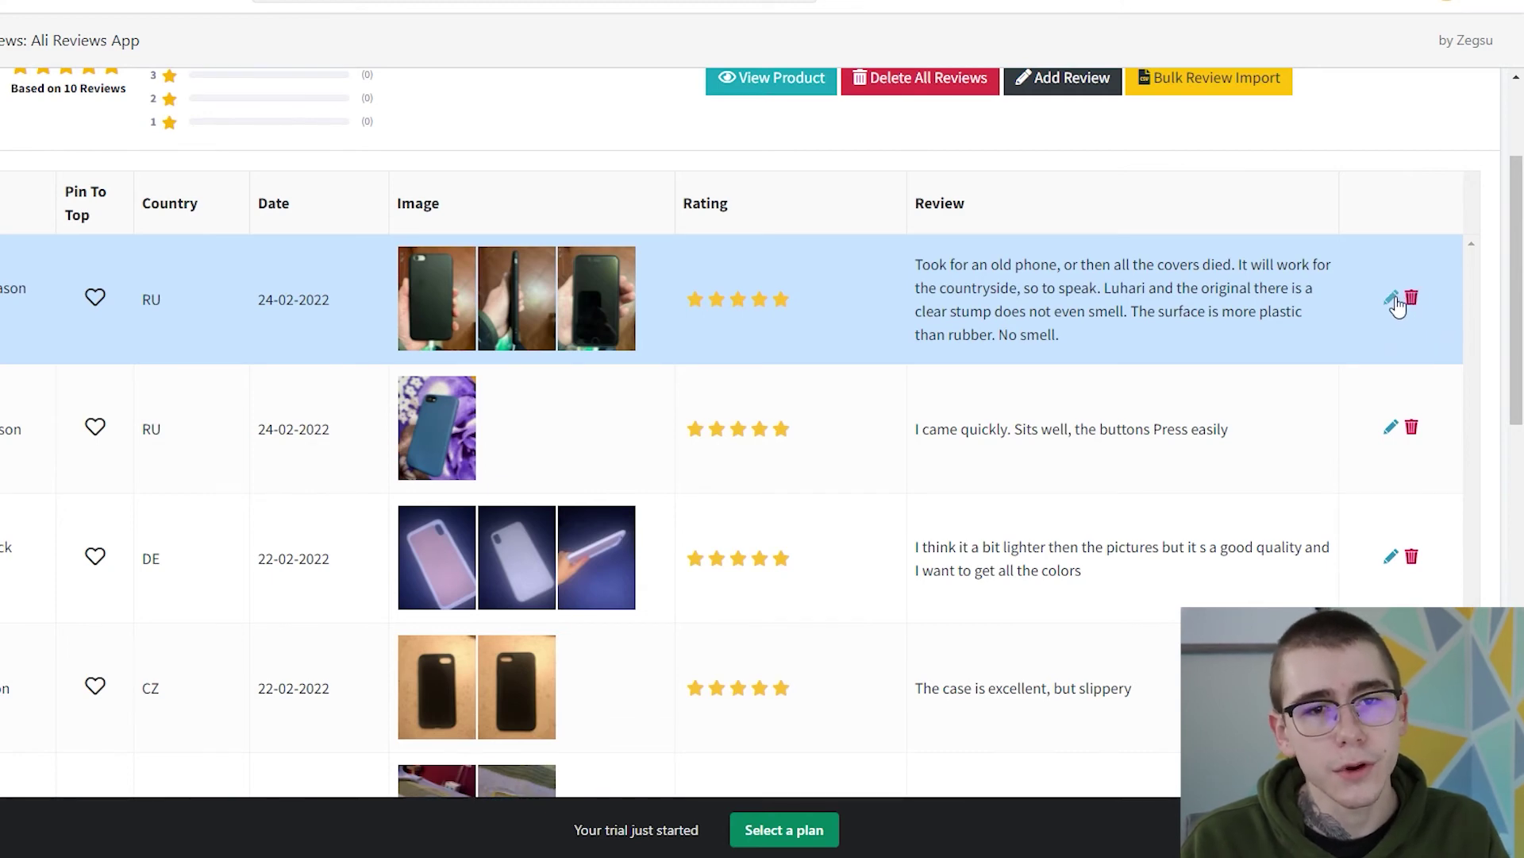
pyautogui.click(1391, 299)
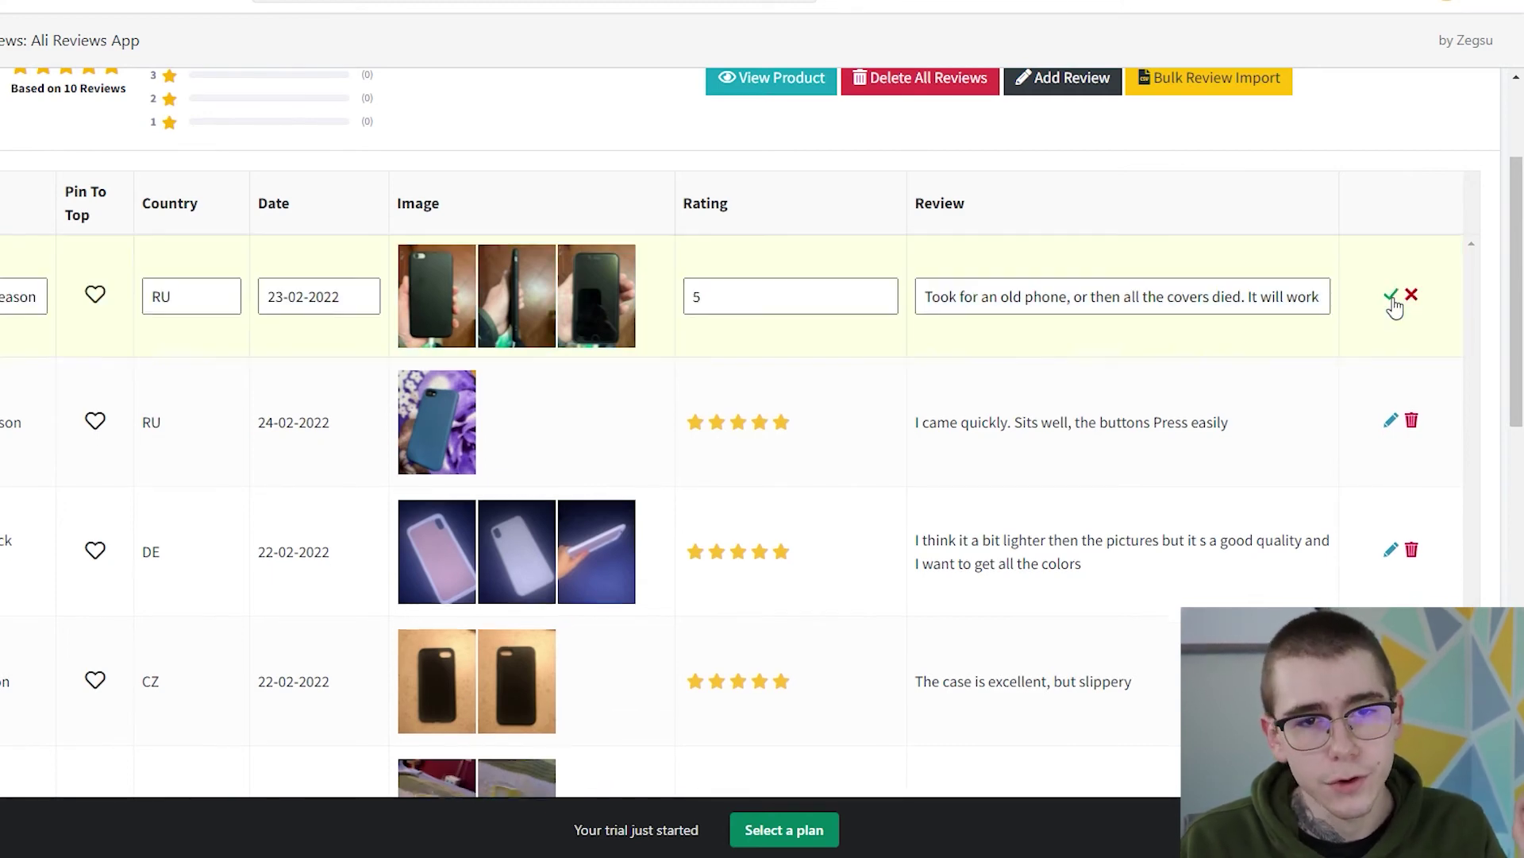
pyautogui.click(991, 306)
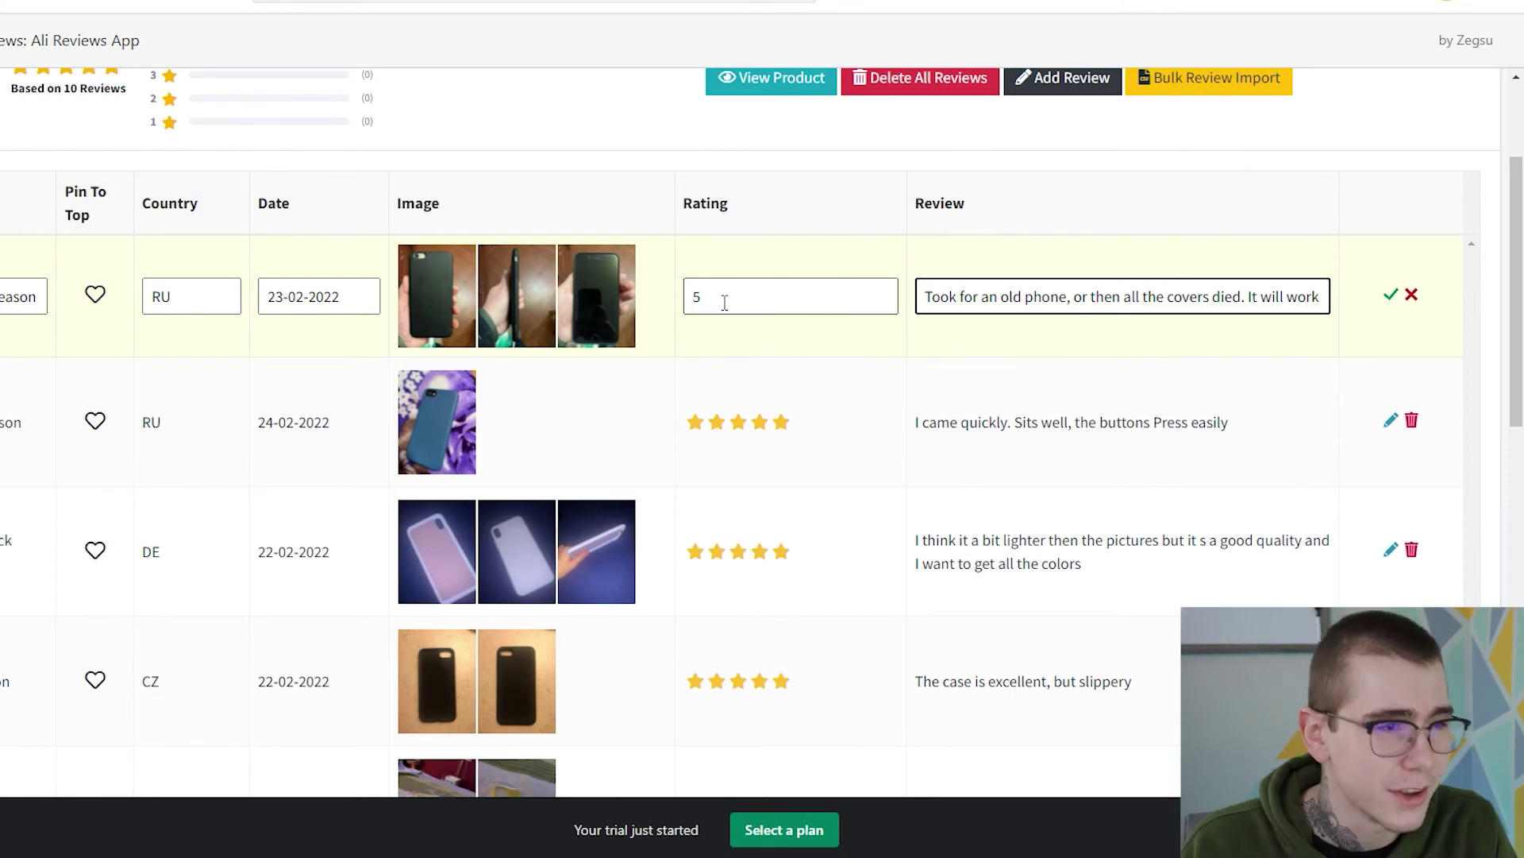
pyautogui.click(602, 275)
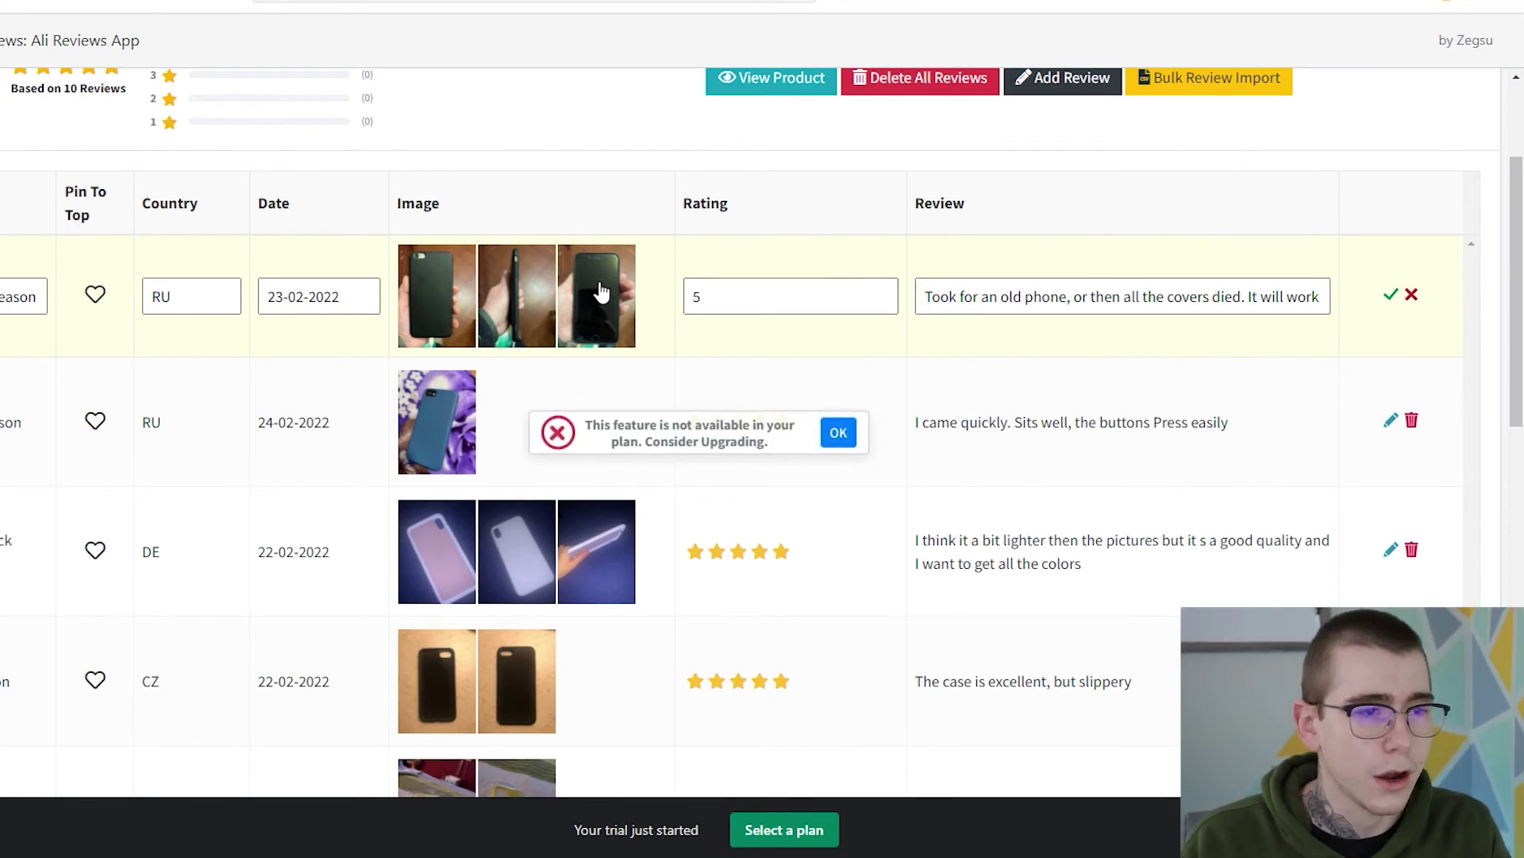